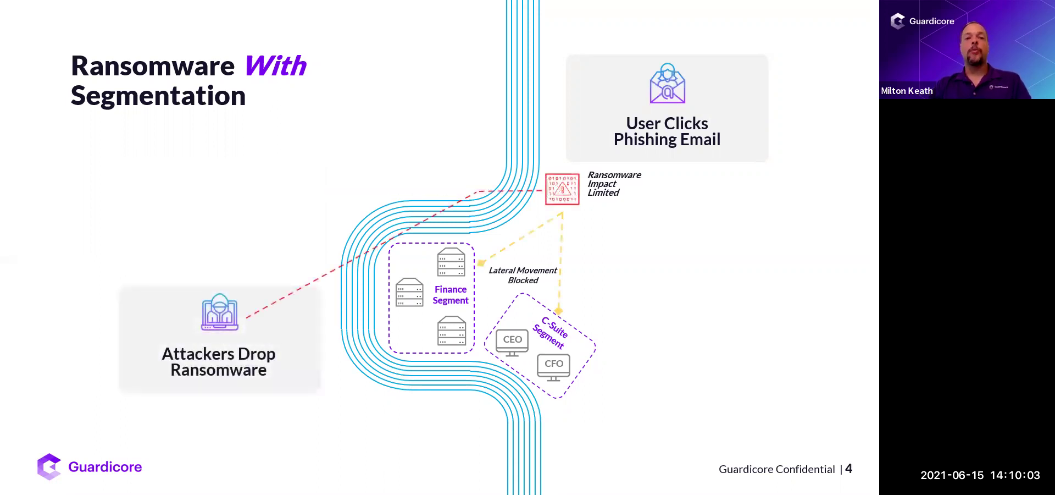
Step: Advance the deck past the ransomware and ransom-note slides to the slide 6 Demo title
{"action": "key", "text": "Right"}
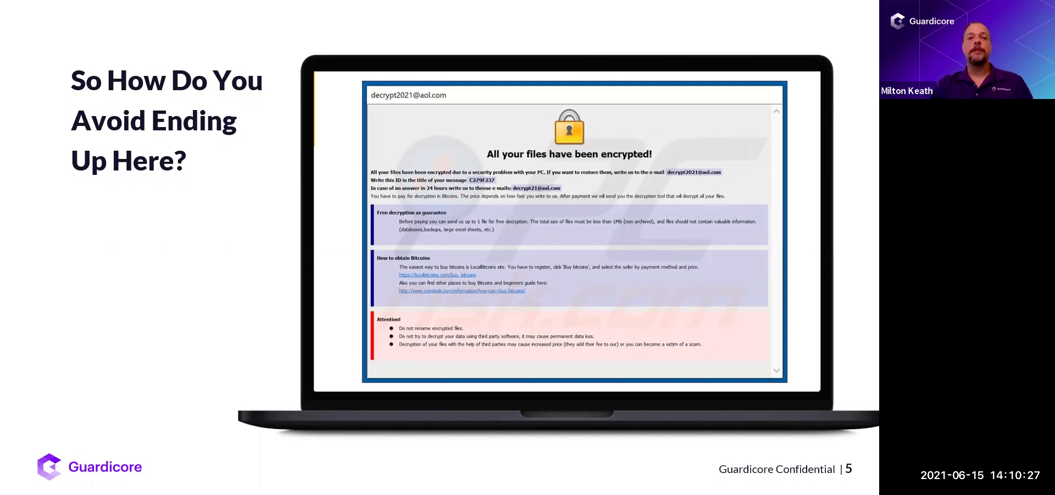
{"action": "key", "text": "Right"}
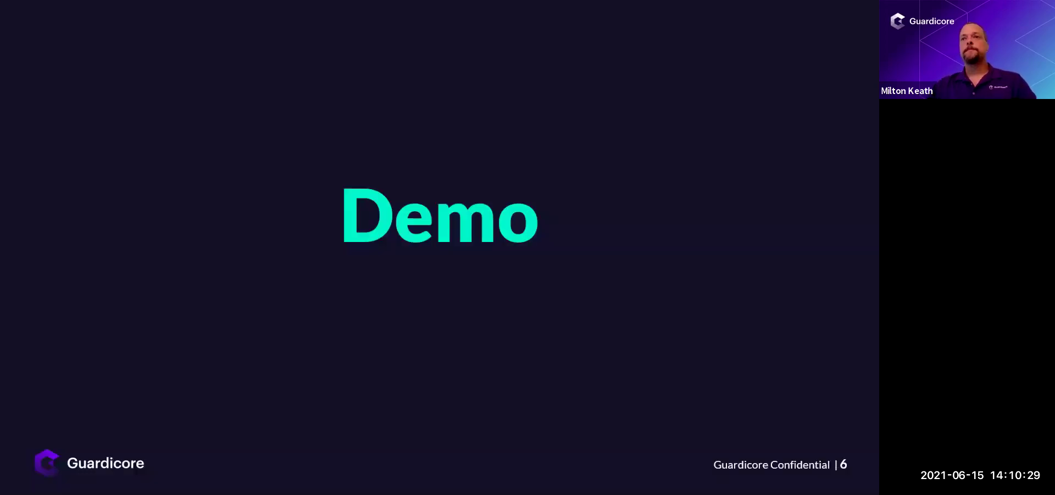
Step: Switch to Centra and create a new empty Allow rule on the Policy Rules page
{"action": "key", "text": "alt+Tab"}
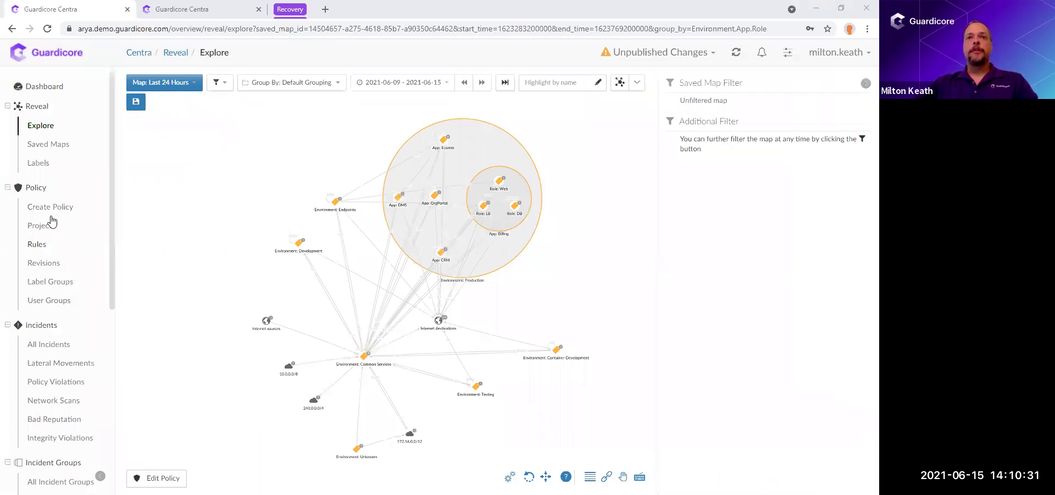
{"action": "left_click", "coordinate": [38, 246]}
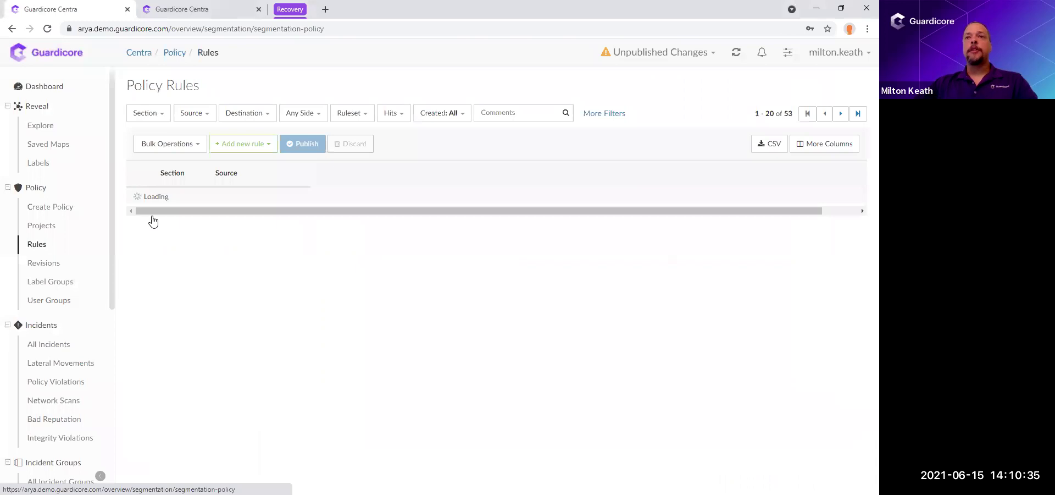
{"action": "left_click", "coordinate": [245, 144]}
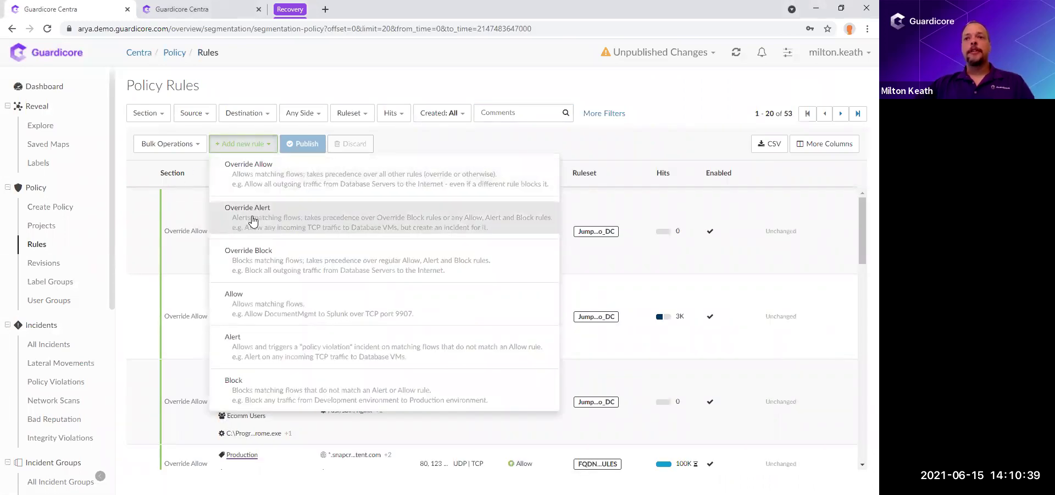
{"action": "left_click", "coordinate": [278, 302]}
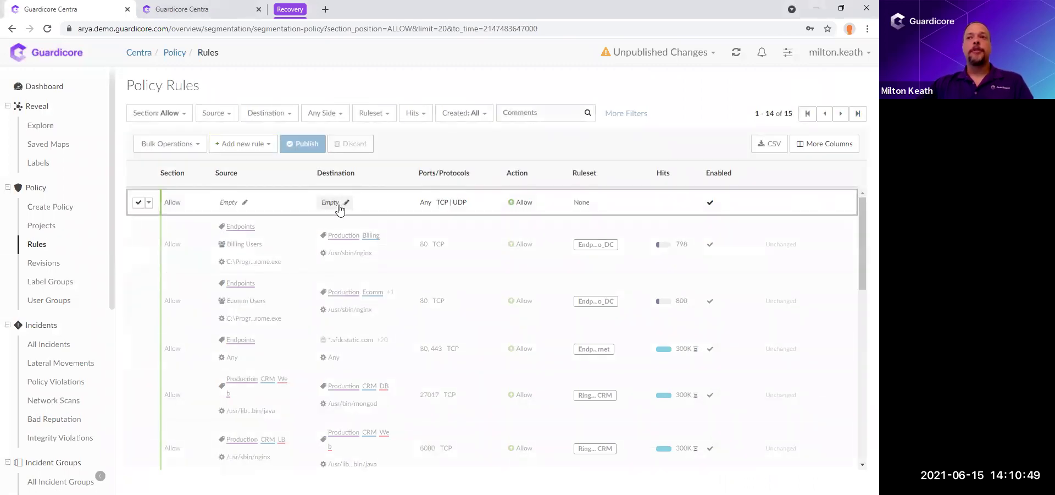
Step: Set the new rule's destination to the Environment: Production label
{"action": "left_click", "coordinate": [339, 208]}
{"action": "type", "text": "produc"}
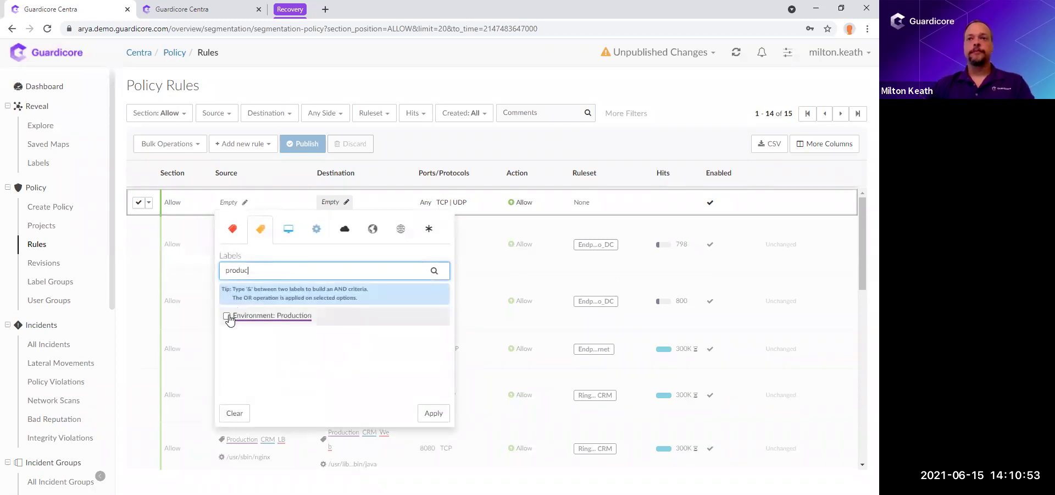
{"action": "left_click", "coordinate": [227, 317]}
{"action": "left_click", "coordinate": [227, 316]}
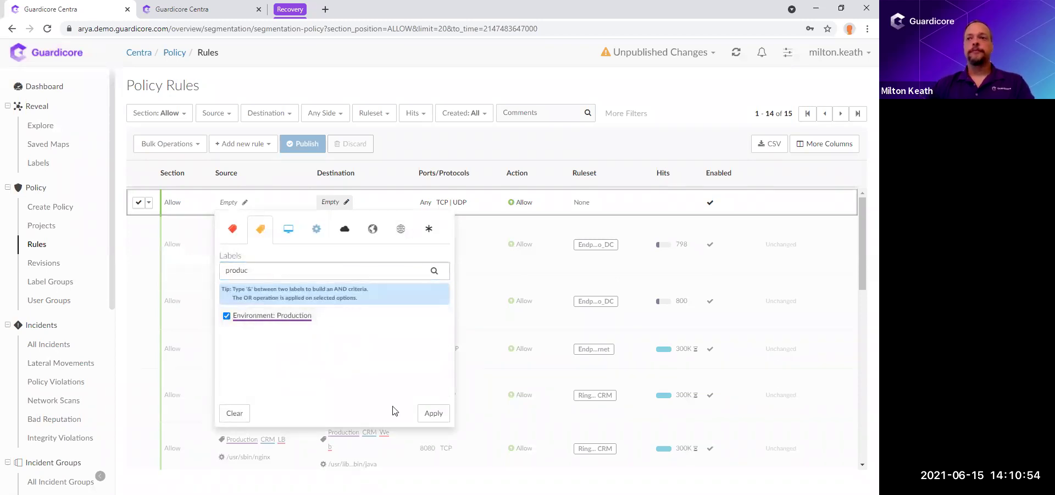
{"action": "left_click", "coordinate": [433, 415]}
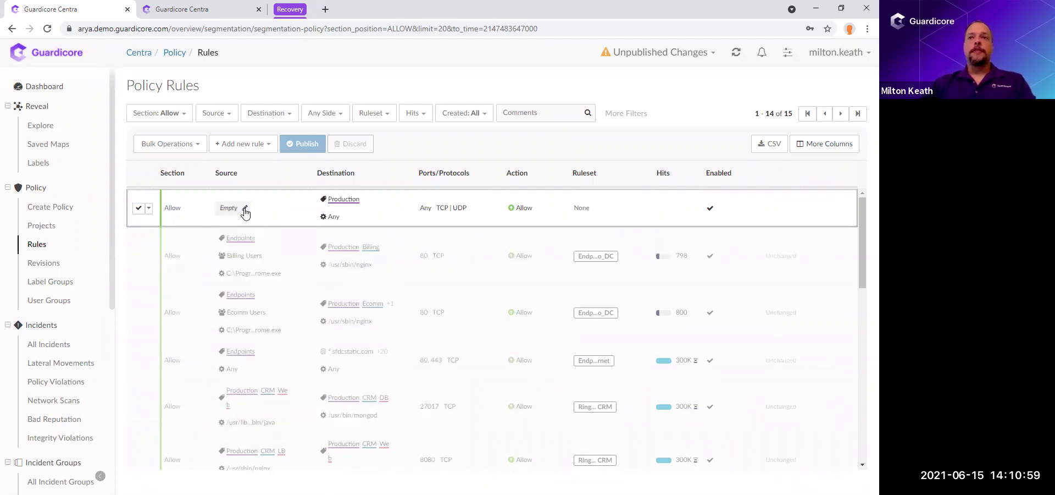
Step: Set the new rule's source to the App: Jumpbox label
{"action": "left_click", "coordinate": [245, 209]}
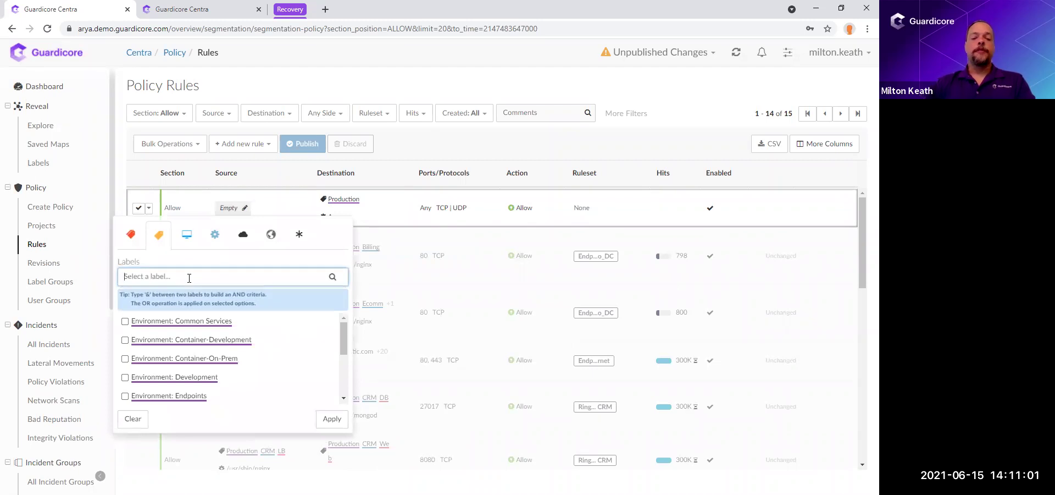
{"action": "type", "text": "jump"}
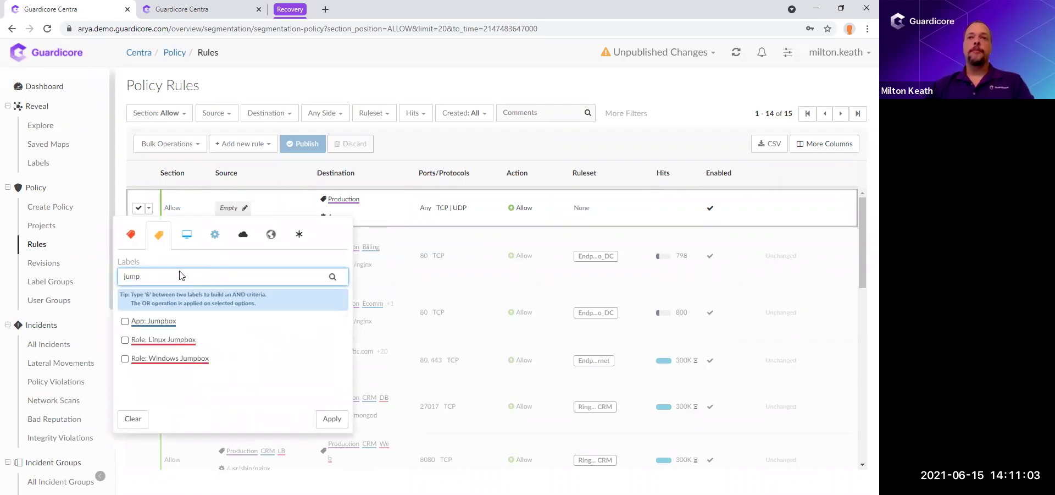
{"action": "left_click", "coordinate": [125, 322]}
{"action": "left_click", "coordinate": [126, 322]}
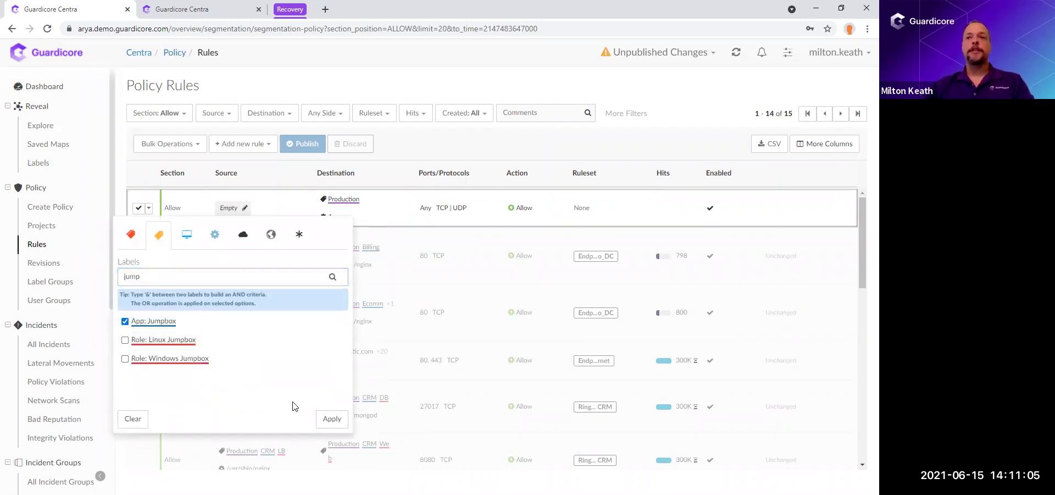
{"action": "left_click", "coordinate": [332, 418]}
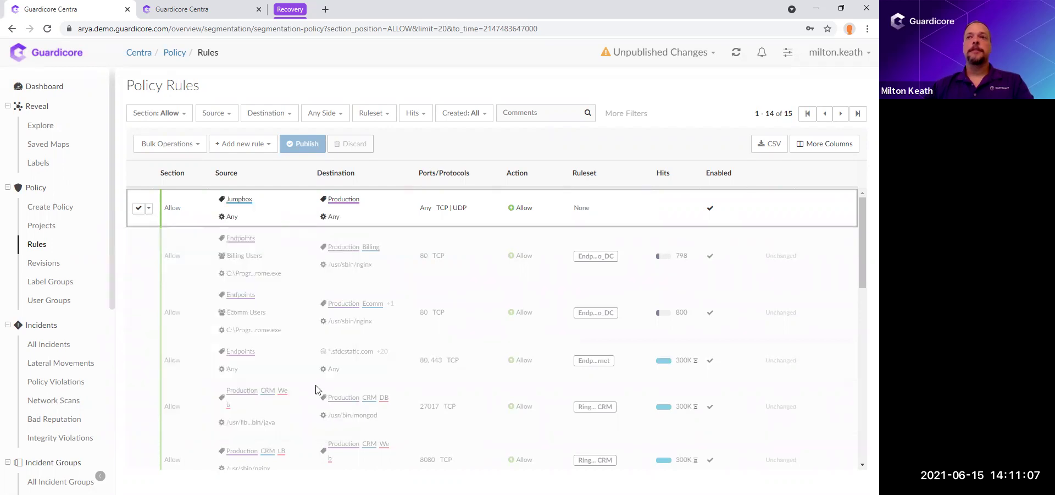
Step: Restrict the Jumpbox-to-Production rule's ports to 22,3389
{"action": "mouse_move", "coordinate": [354, 212]}
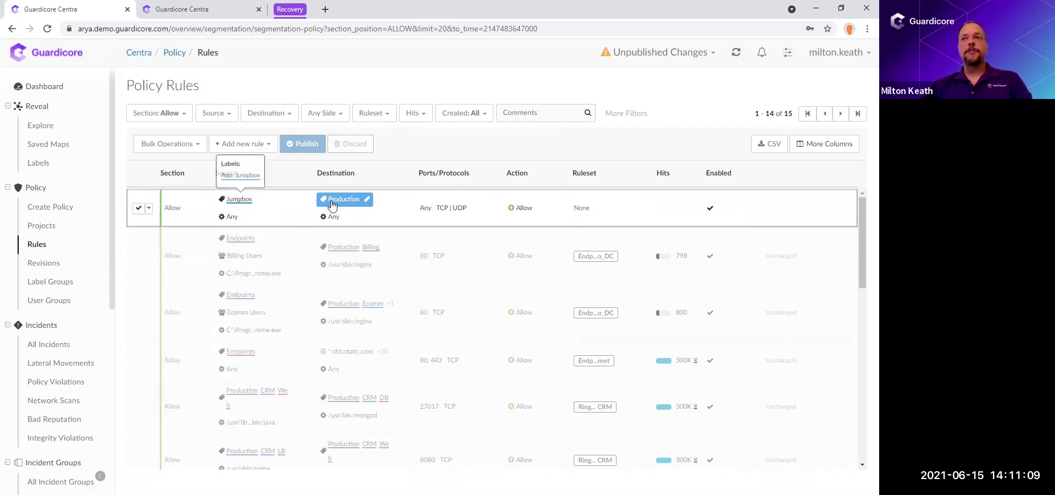
{"action": "left_click", "coordinate": [427, 215]}
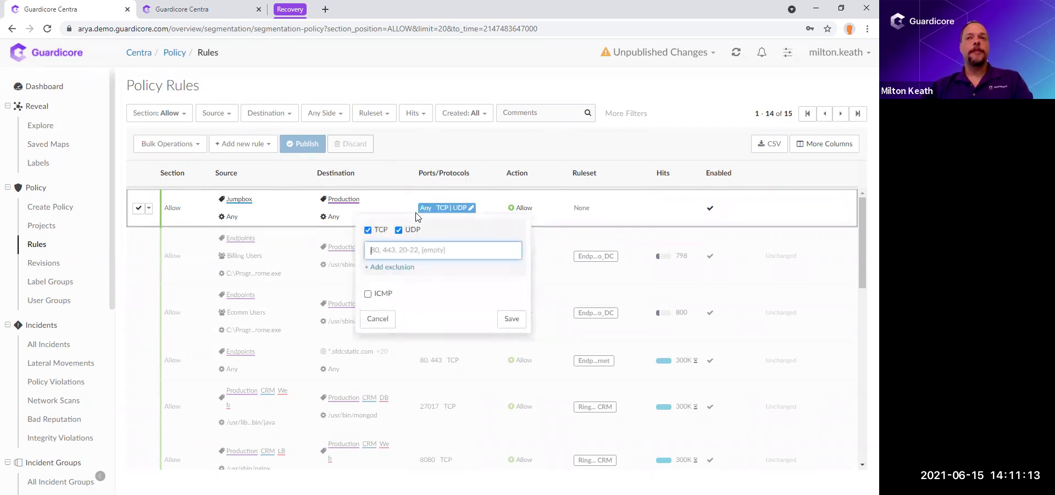
{"action": "type", "text": "2"}
{"action": "key", "text": "BackSpace"}
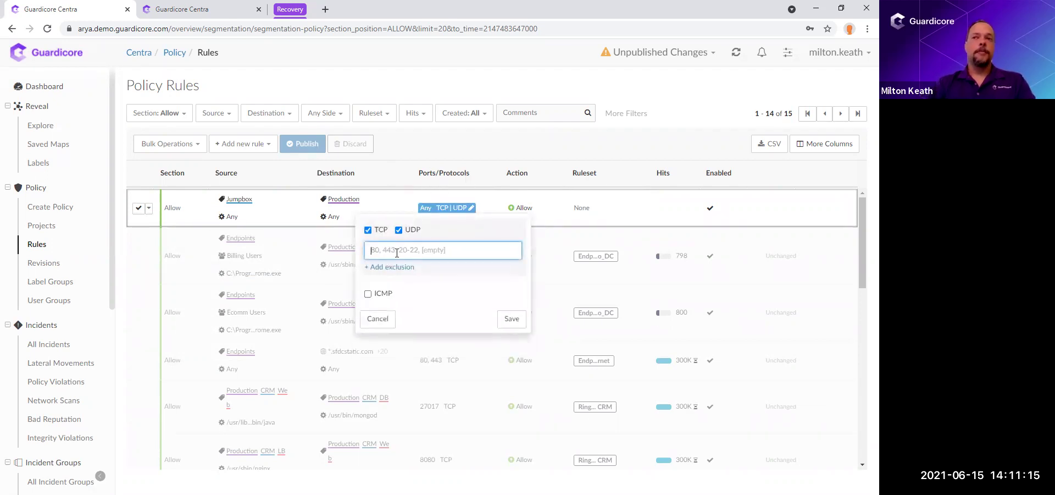
{"action": "type", "text": "22,"}
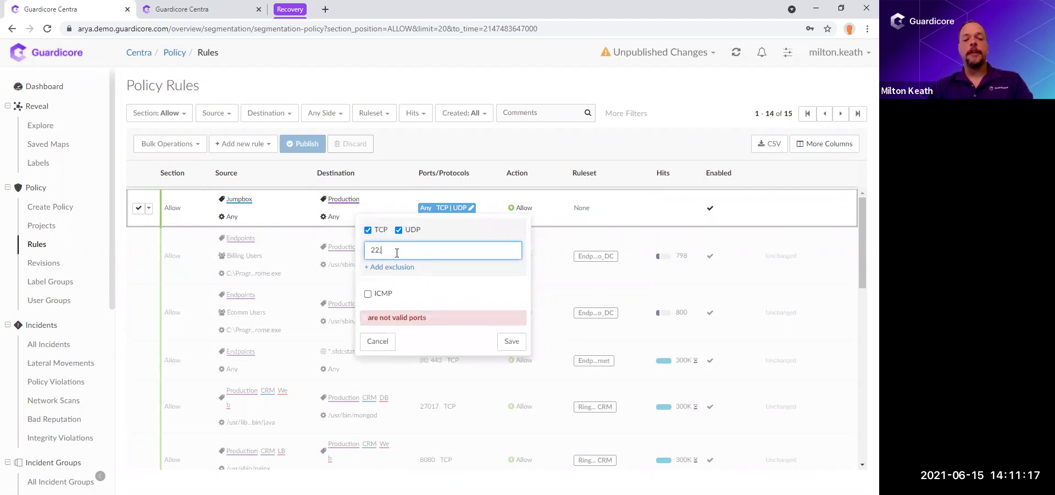
{"action": "type", "text": "3389"}
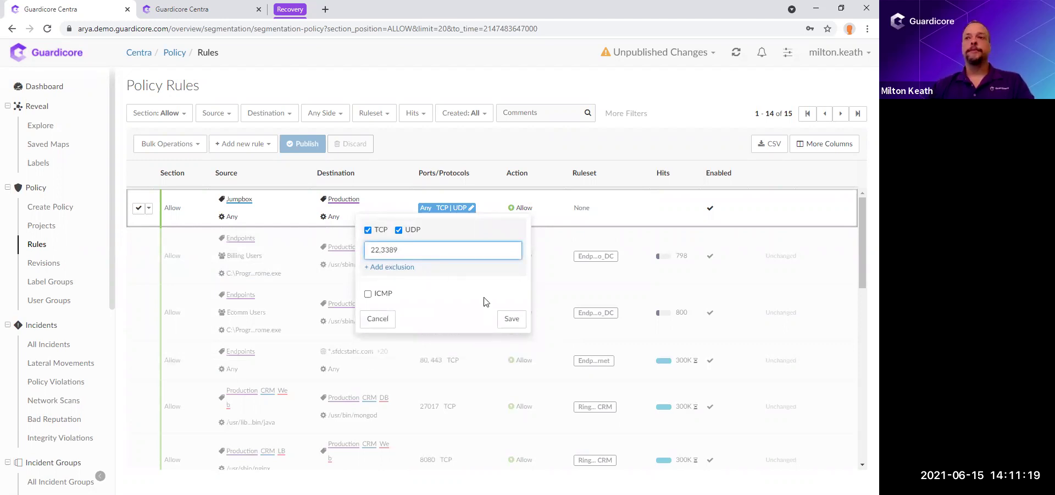
{"action": "left_click", "coordinate": [512, 318]}
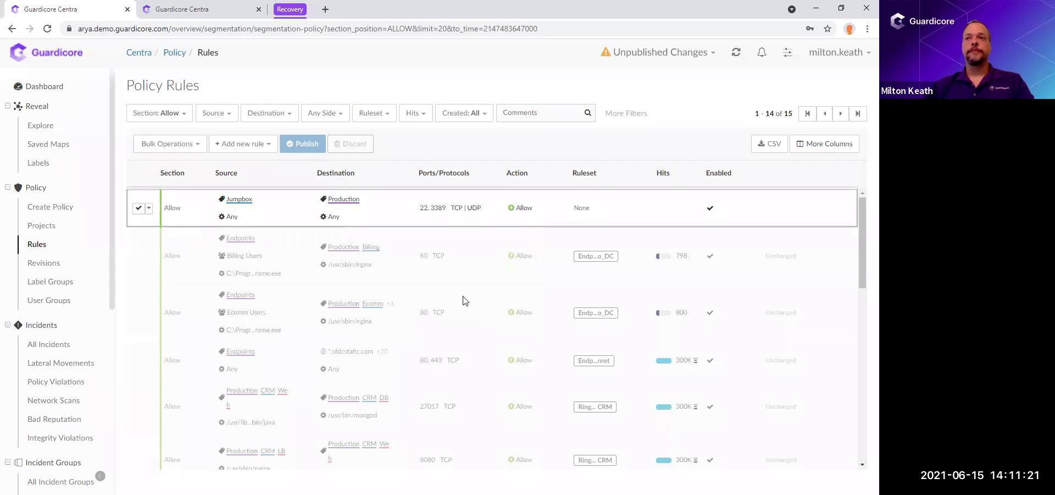
Step: Limit destination processes to /usr/sbin/sshd and C:\Windows\system32\svchost.exe
{"action": "mouse_move", "coordinate": [330, 220]}
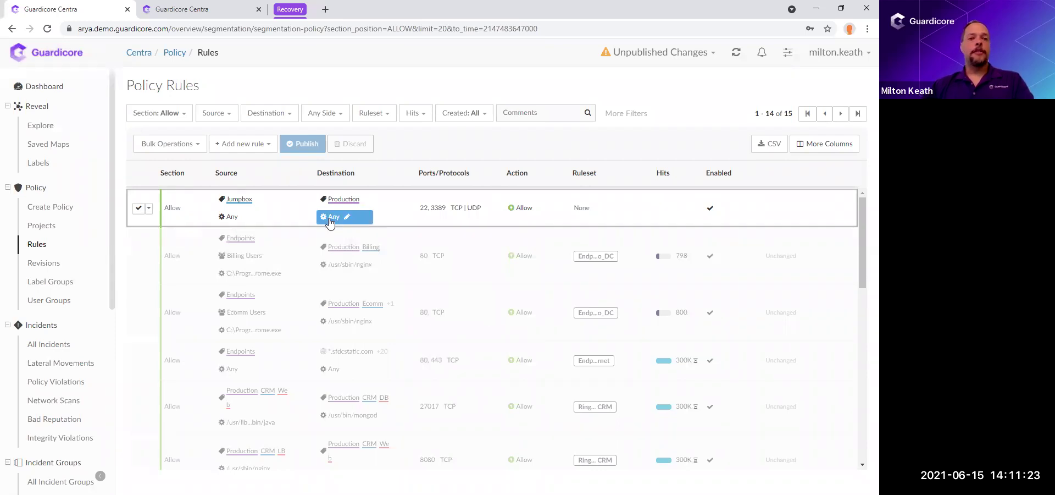
{"action": "left_click", "coordinate": [330, 220]}
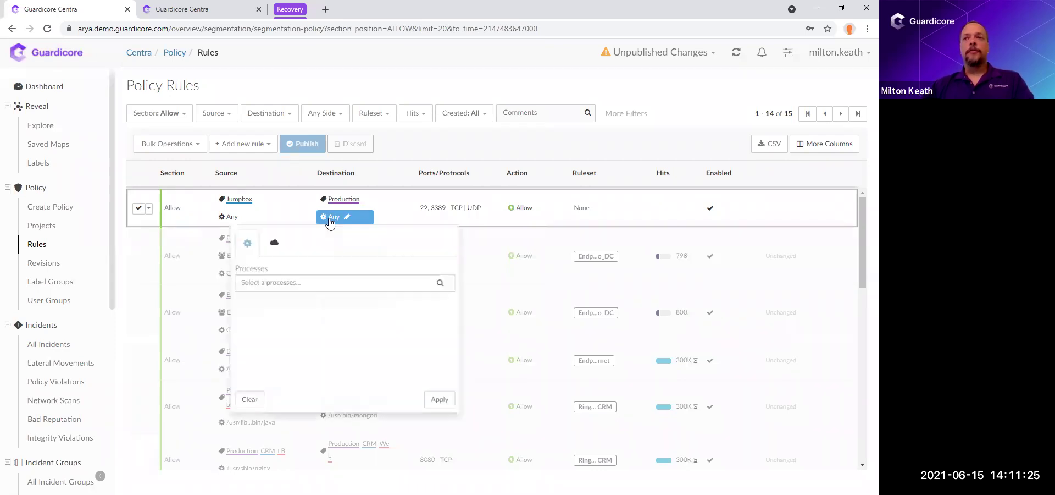
{"action": "type", "text": "sshd"}
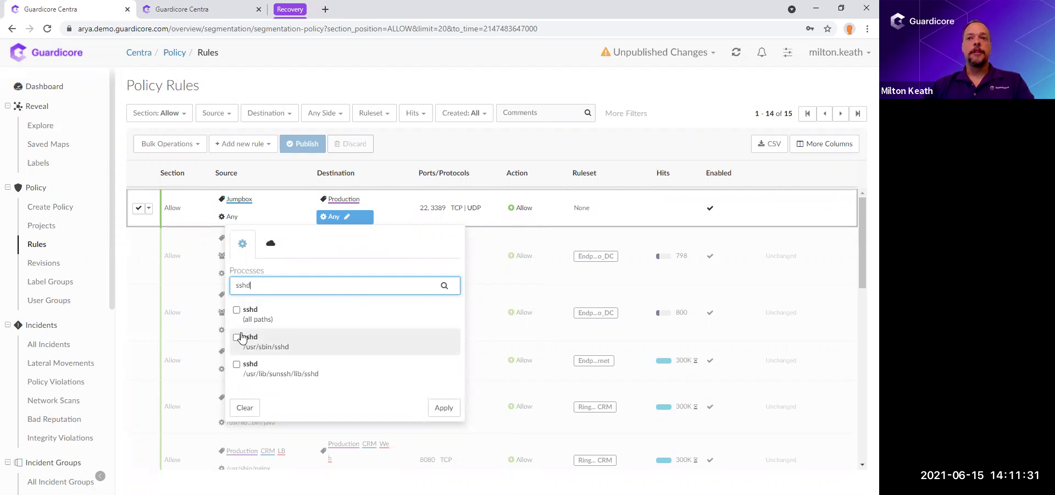
{"action": "left_click", "coordinate": [237, 337]}
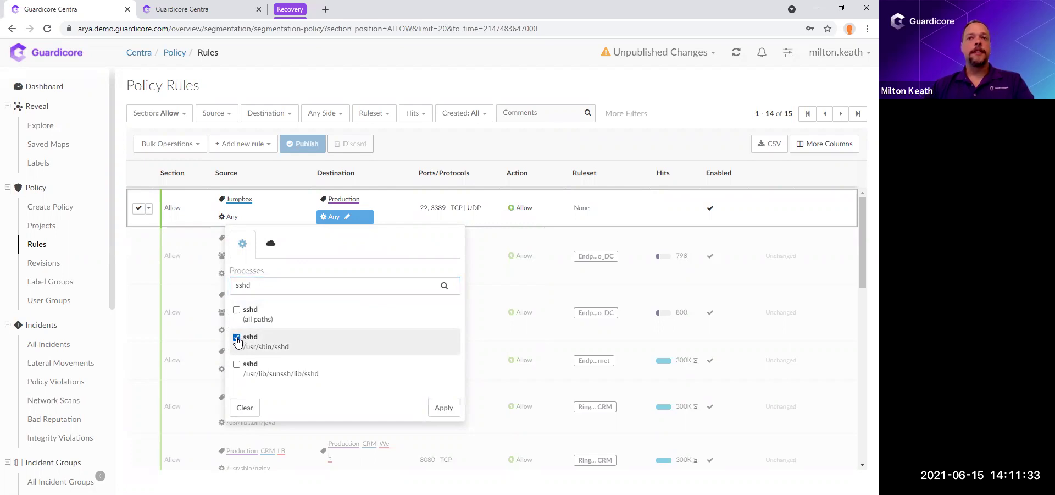
{"action": "left_click", "coordinate": [446, 413]}
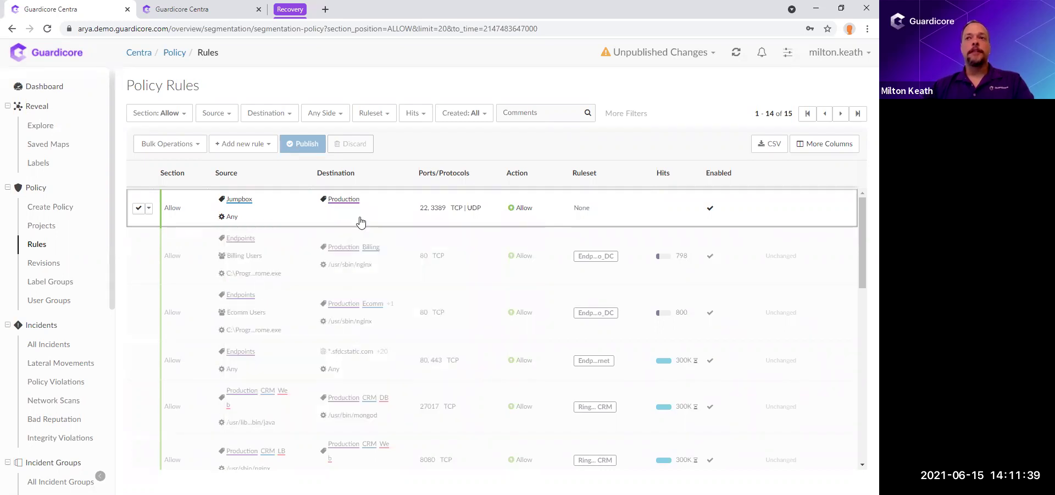
{"action": "mouse_move", "coordinate": [361, 220]}
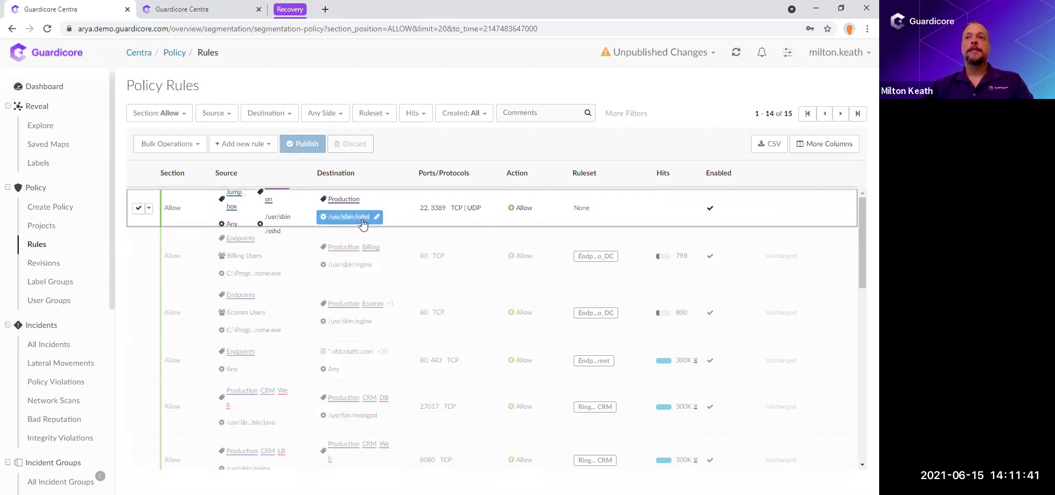
{"action": "left_click", "coordinate": [363, 219]}
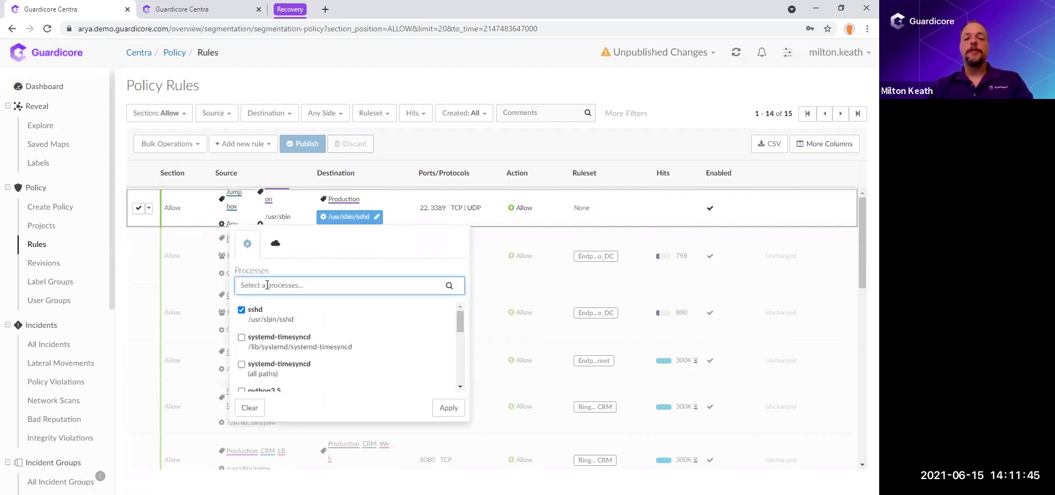
{"action": "type", "text": "svchos"}
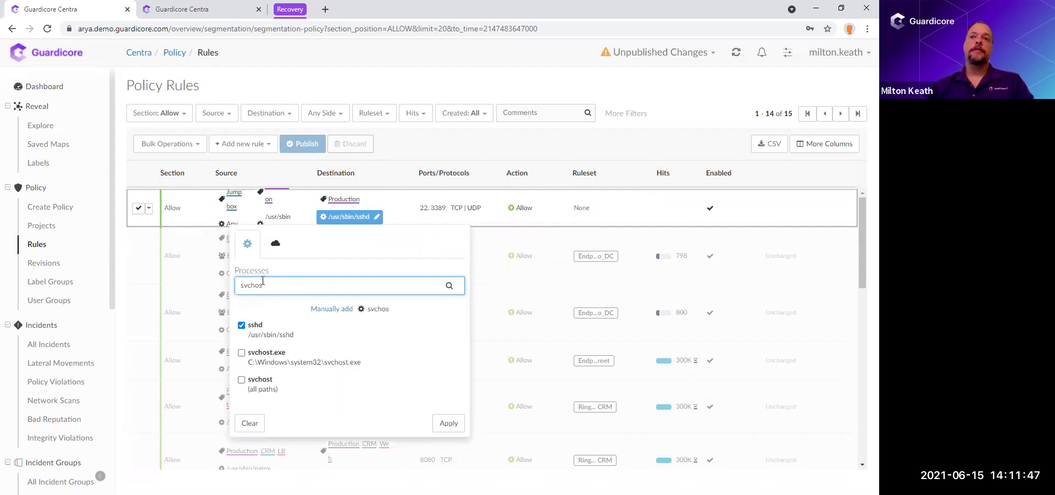
{"action": "left_click", "coordinate": [241, 353]}
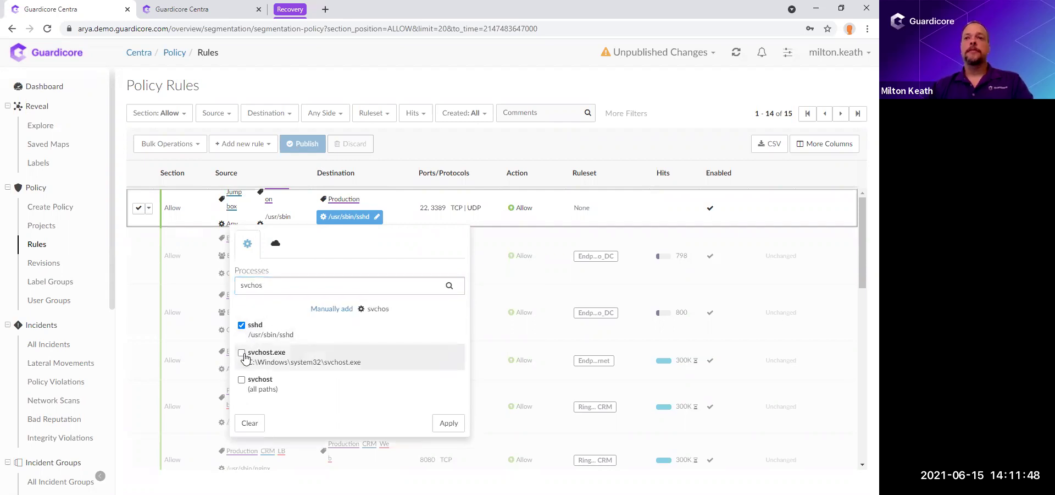
{"action": "left_click", "coordinate": [447, 424]}
{"action": "left_click", "coordinate": [399, 209]}
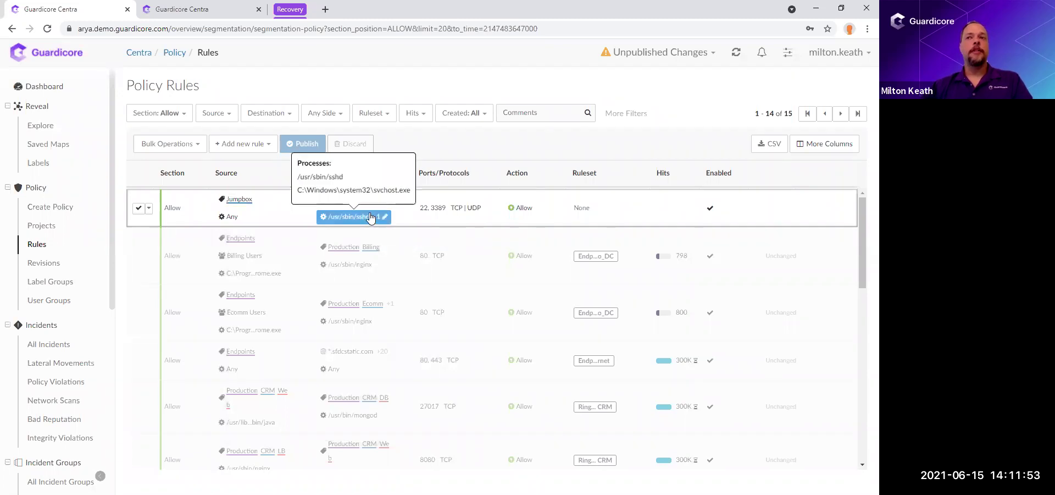
Step: Set the rule's source user group to Server Administrators
{"action": "left_click", "coordinate": [231, 220]}
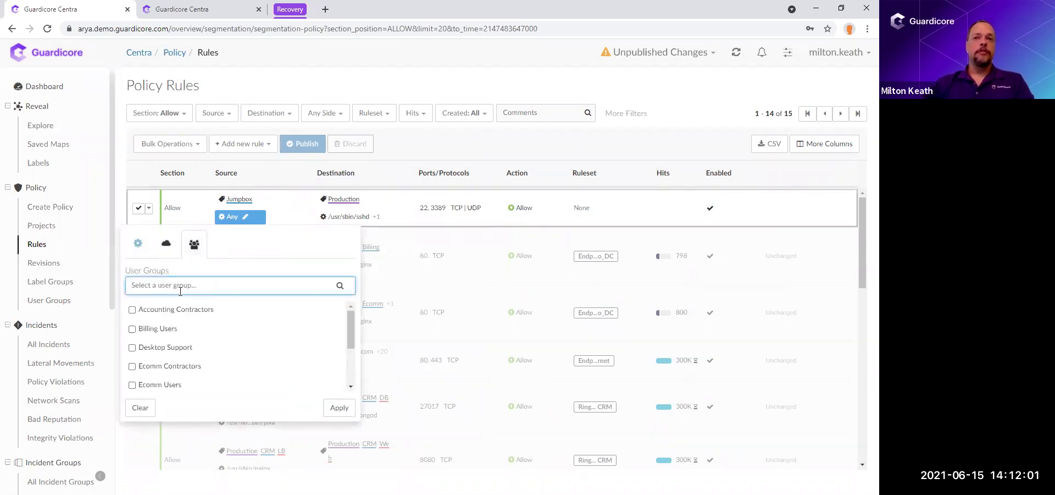
{"action": "type", "text": "ser"}
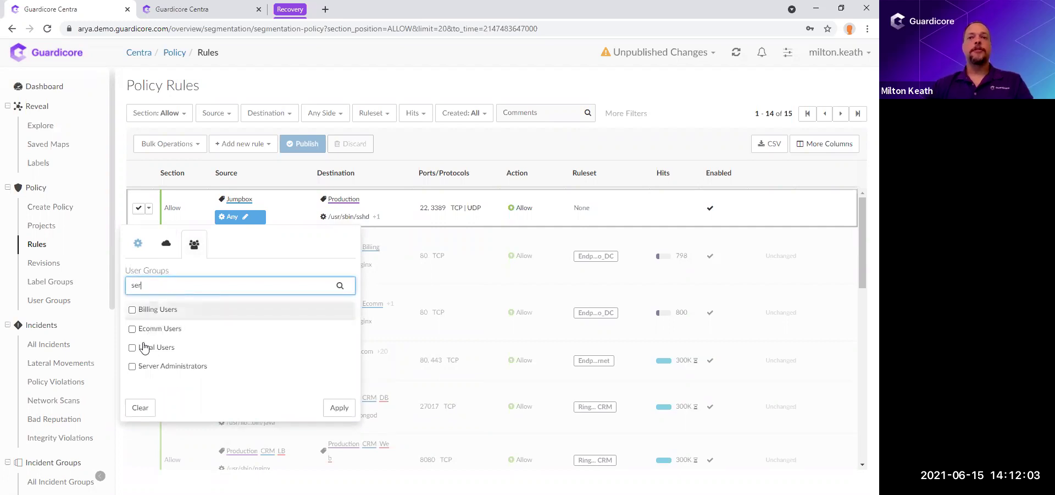
{"action": "left_click", "coordinate": [133, 372]}
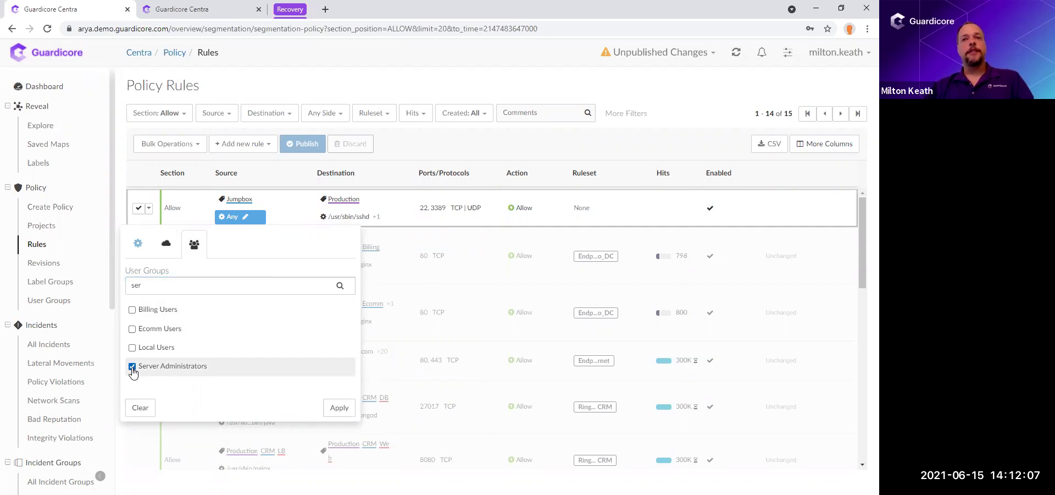
{"action": "left_click", "coordinate": [339, 409]}
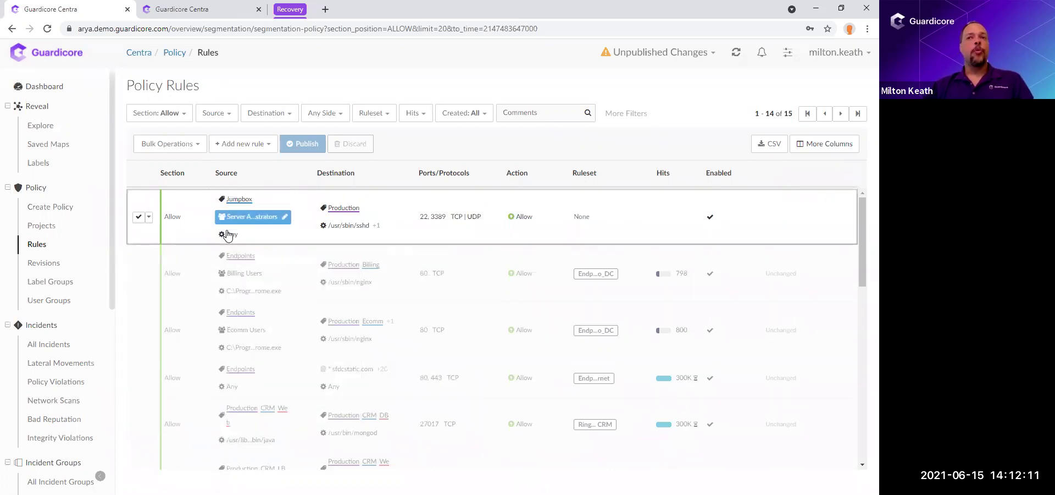
Step: Start picking putty.exe as a source process, then dismiss the picker unapplied
{"action": "left_click", "coordinate": [228, 236]}
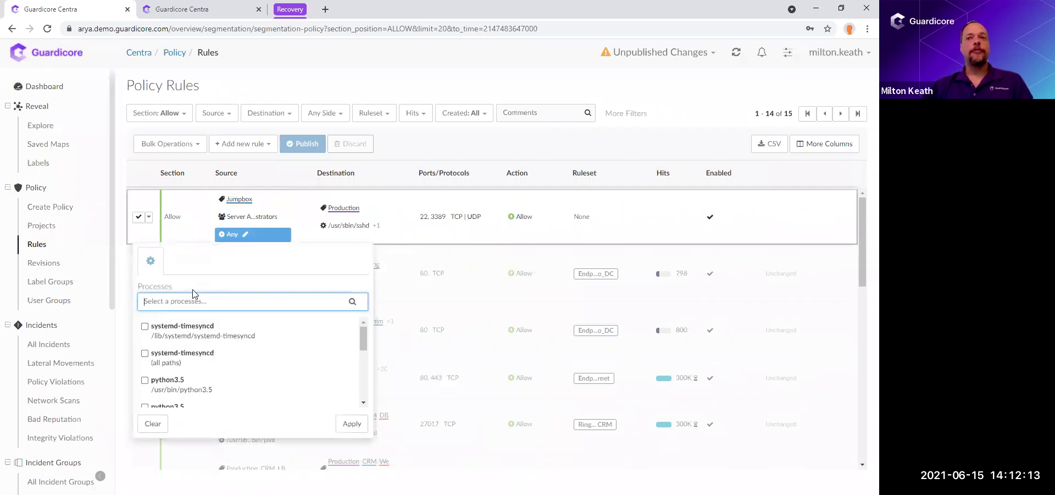
{"action": "type", "text": "putty"}
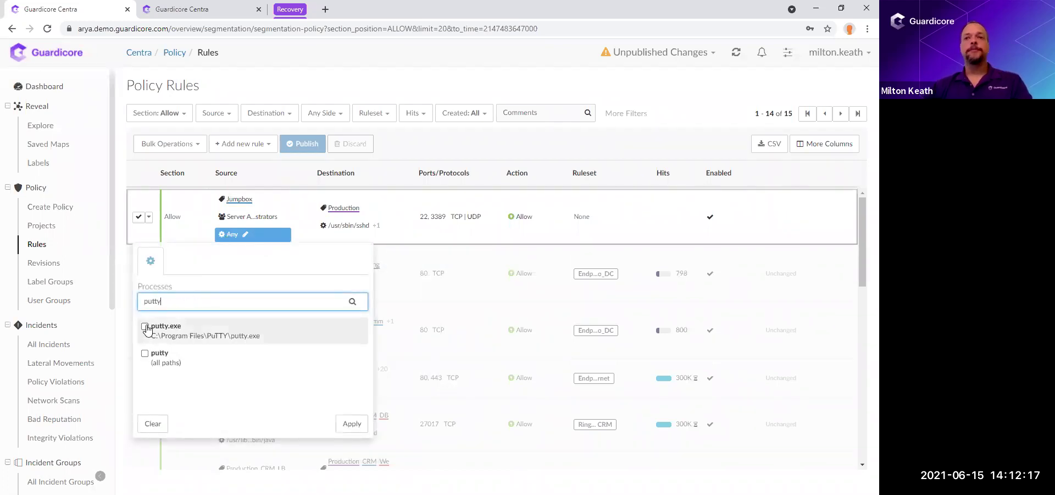
{"action": "left_click", "coordinate": [145, 326]}
{"action": "left_click", "coordinate": [165, 301]}
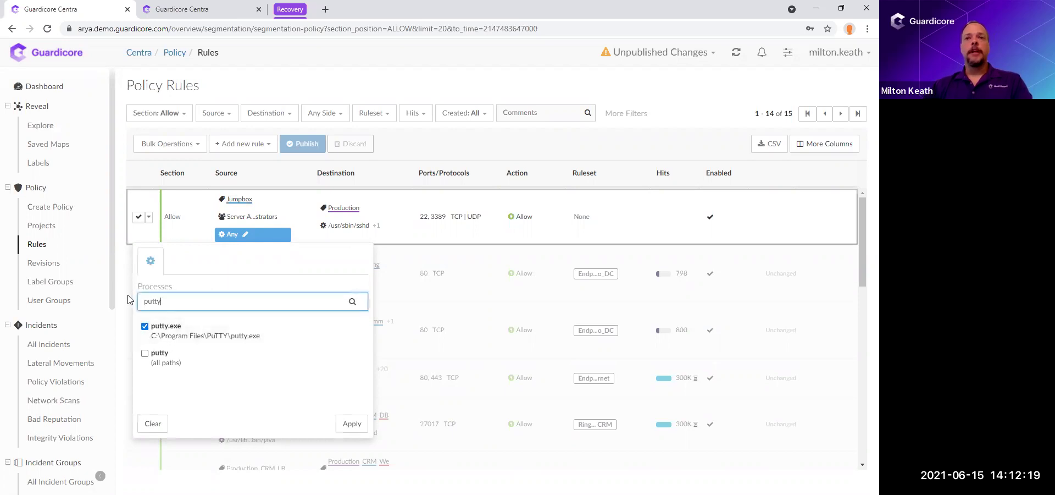
{"action": "key", "text": "ctrl+a"}
{"action": "left_click", "coordinate": [130, 299]}
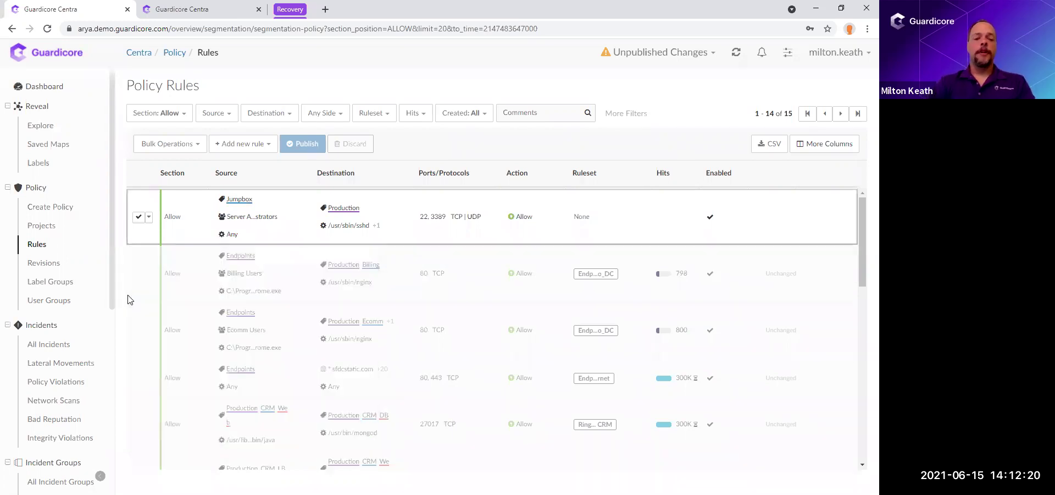
Step: Select mstsc.exe and putty.exe as the rule's source processes and apply them
{"action": "left_click", "coordinate": [226, 236]}
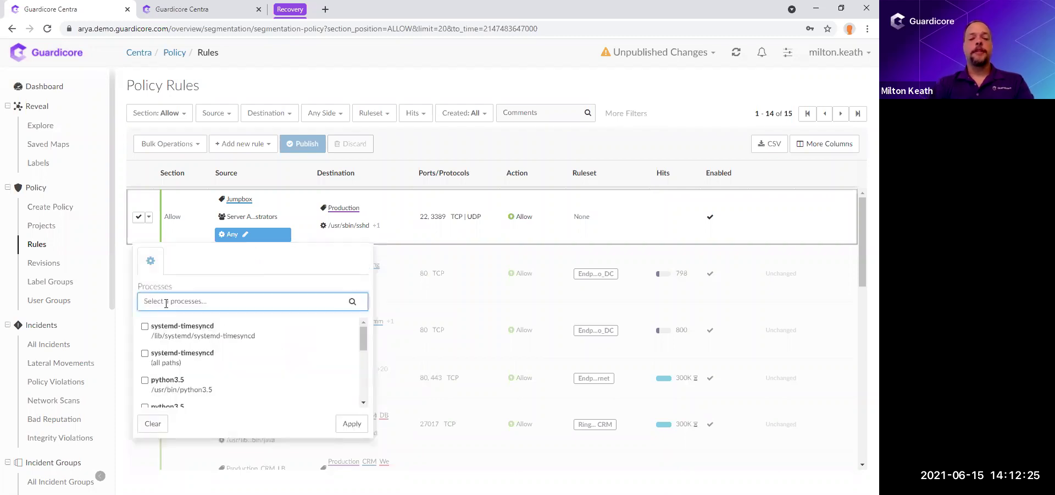
{"action": "type", "text": "mstscc"}
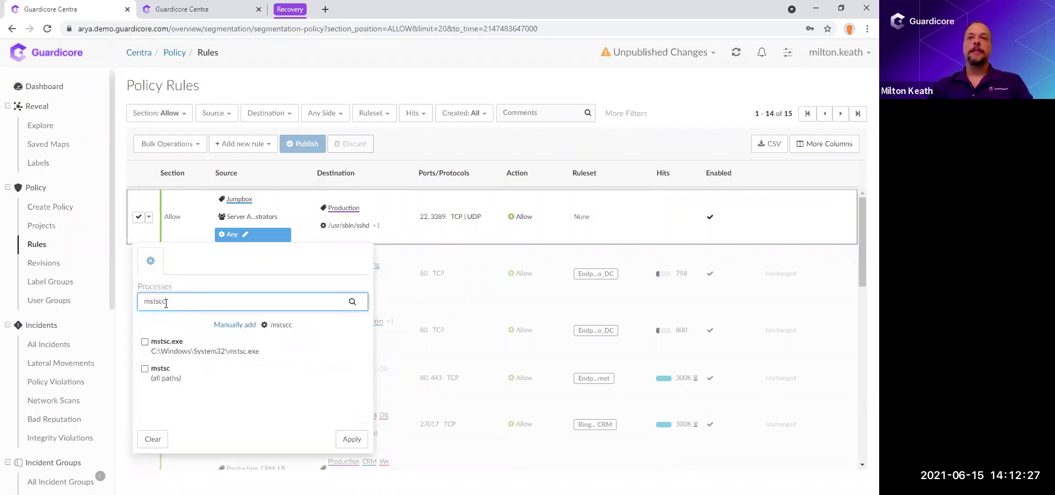
{"action": "key", "text": "BackSpace"}
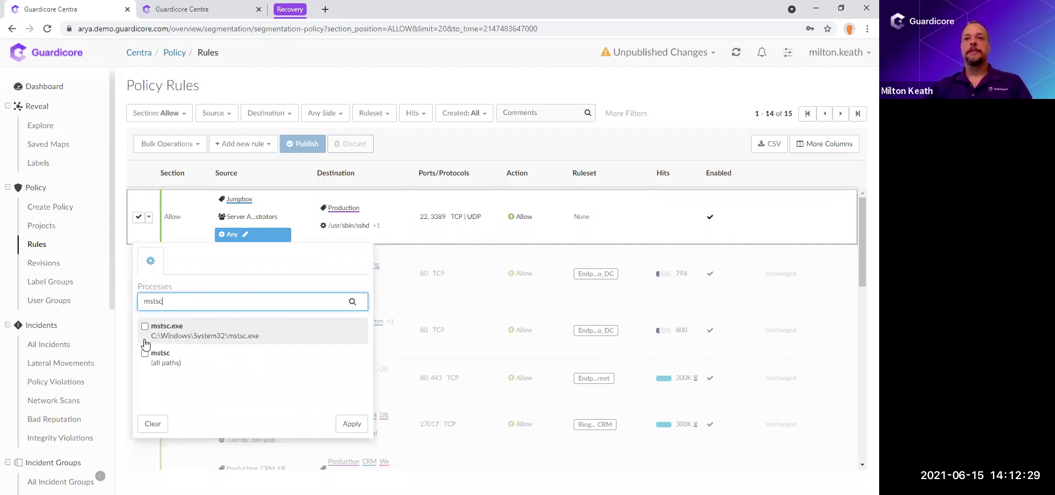
{"action": "left_click", "coordinate": [156, 327]}
{"action": "left_click", "coordinate": [173, 301]}
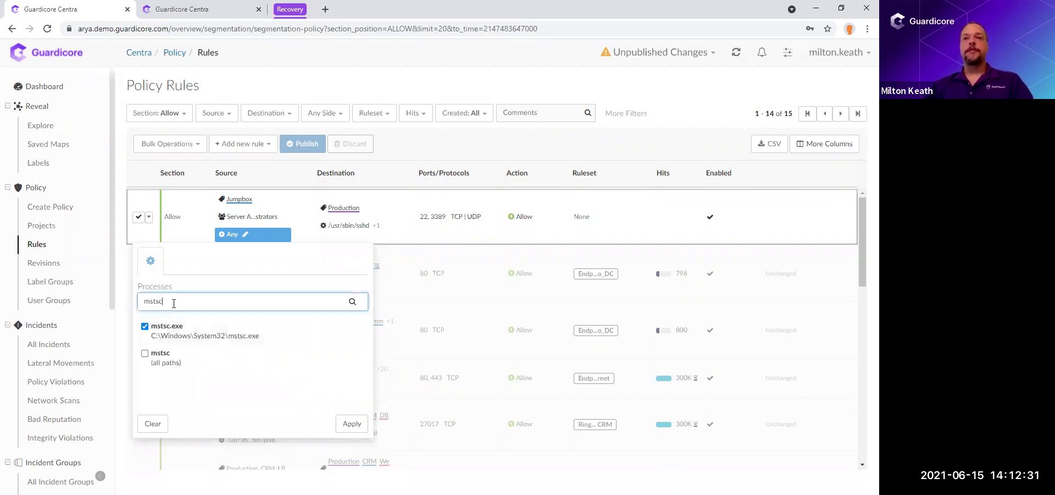
{"action": "key", "text": "BackSpace"}
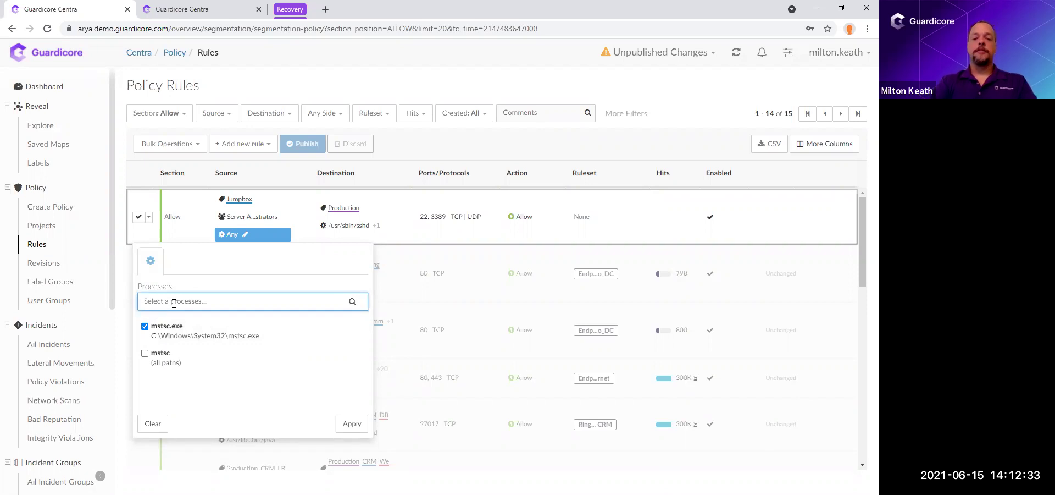
{"action": "type", "text": "putty"}
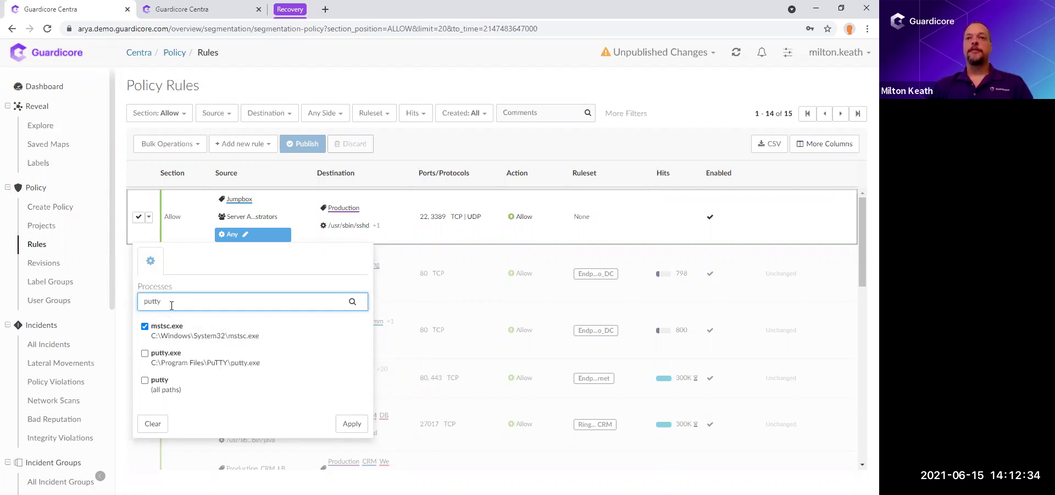
{"action": "left_click", "coordinate": [145, 353]}
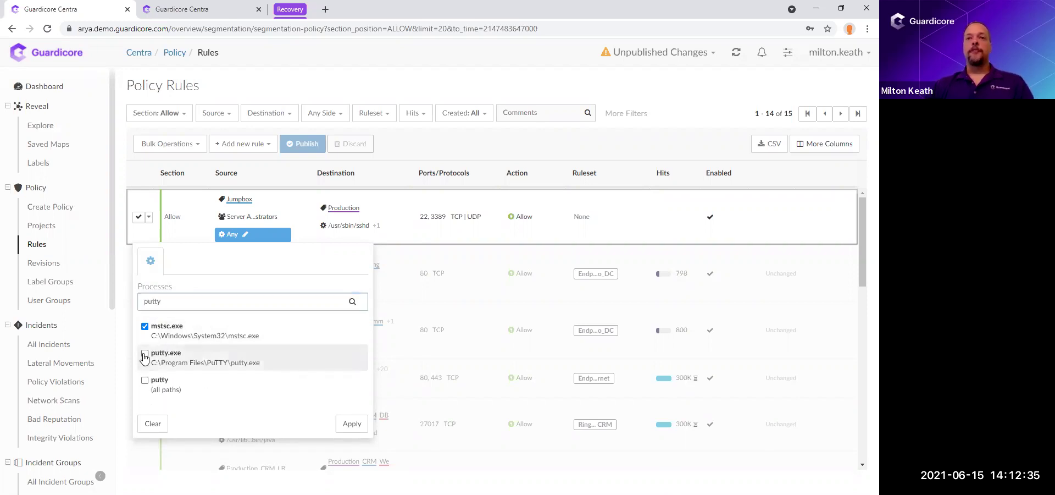
{"action": "left_click", "coordinate": [347, 425]}
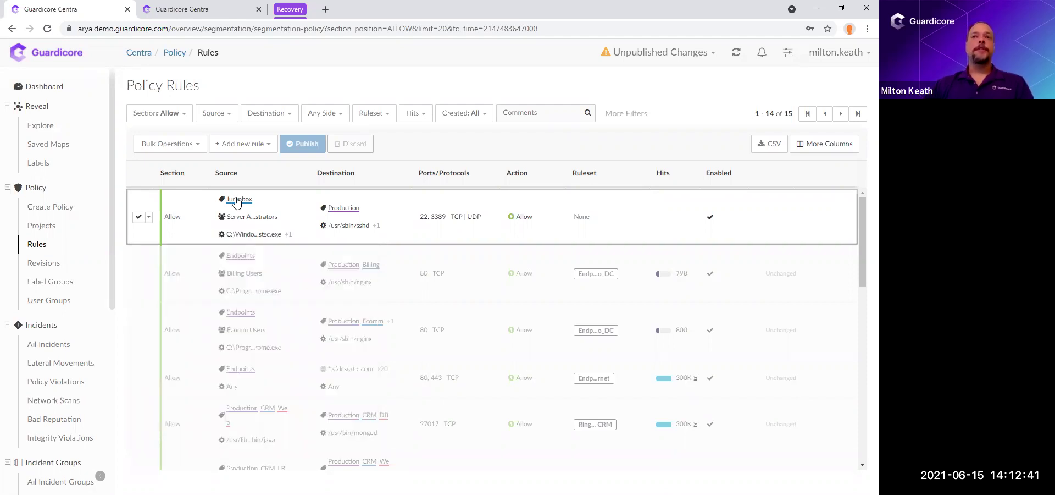
{"action": "mouse_move", "coordinate": [237, 202]}
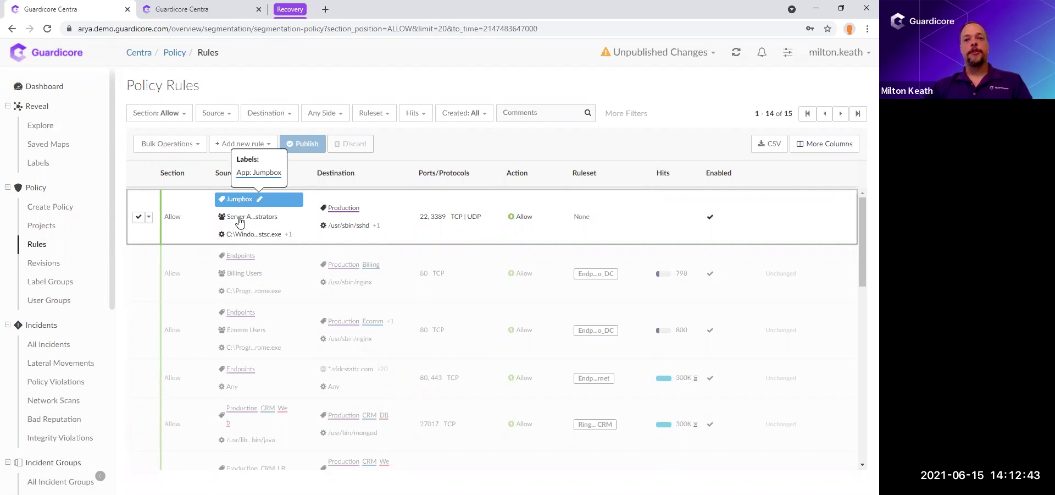
{"action": "mouse_move", "coordinate": [239, 221]}
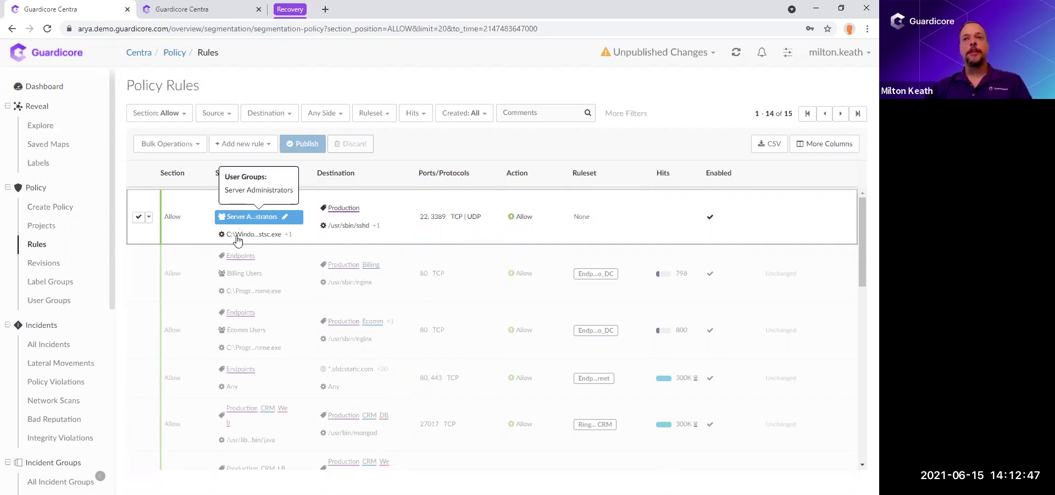
{"action": "mouse_move", "coordinate": [238, 240]}
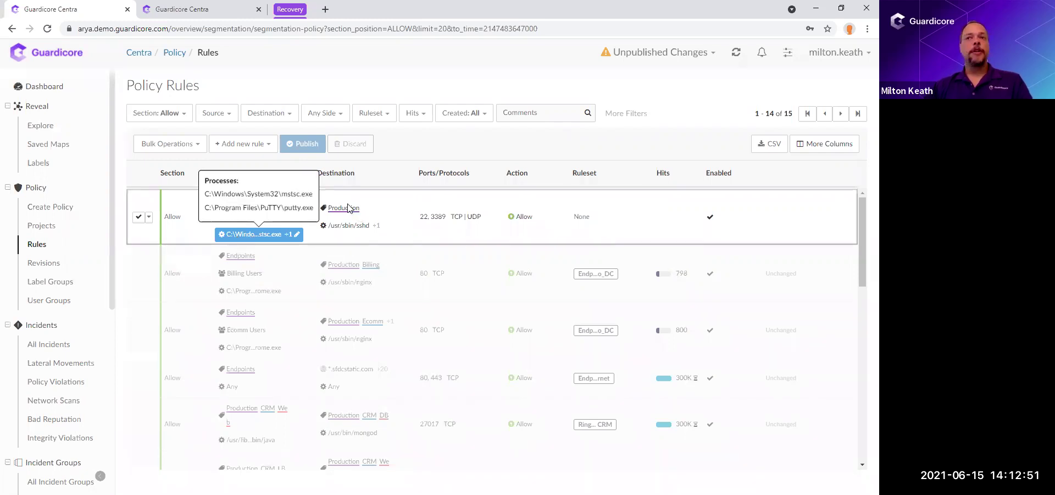
{"action": "mouse_move", "coordinate": [348, 212]}
{"action": "mouse_move", "coordinate": [348, 228]}
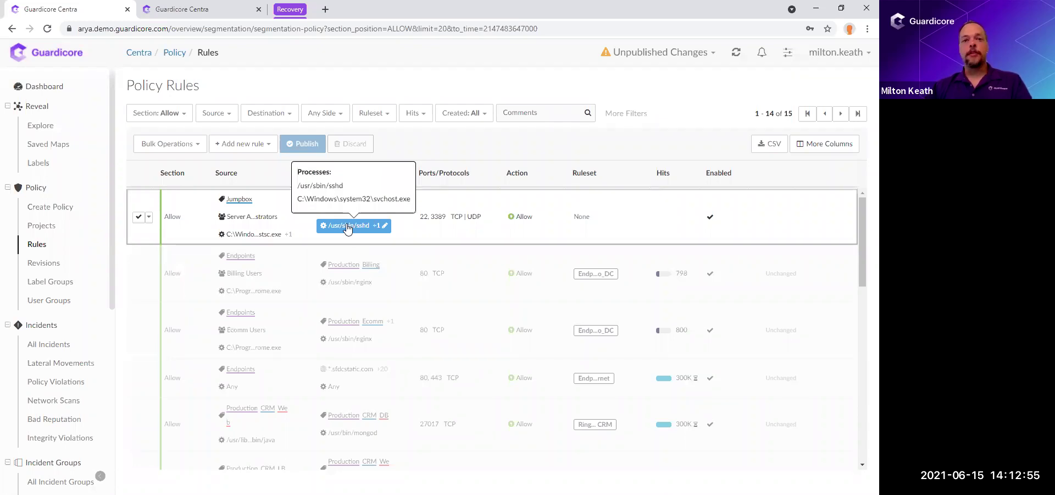
Step: Assign the rule to a new ruleset named 'Ransomware Mitigation'
{"action": "left_click", "coordinate": [584, 217]}
{"action": "type", "text": "Rn"}
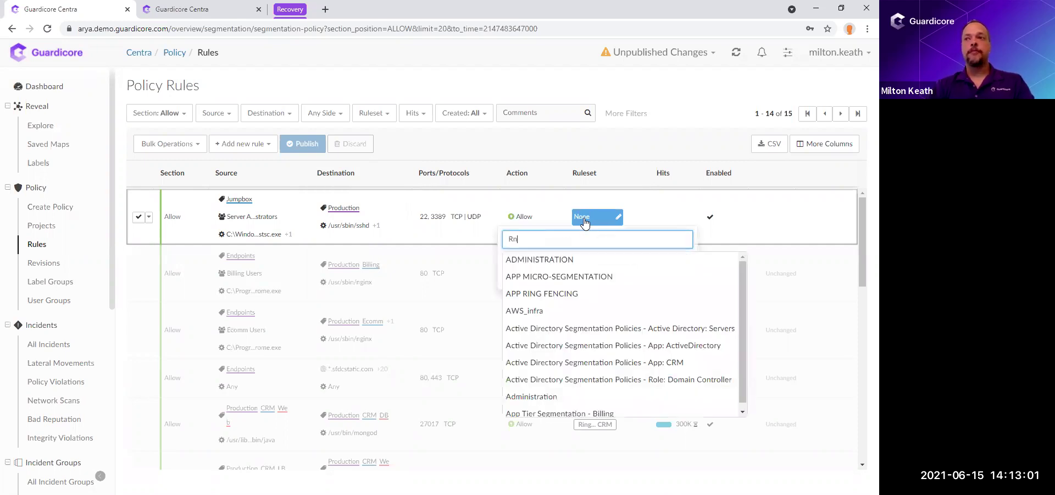
{"action": "type", "text": "nsome"}
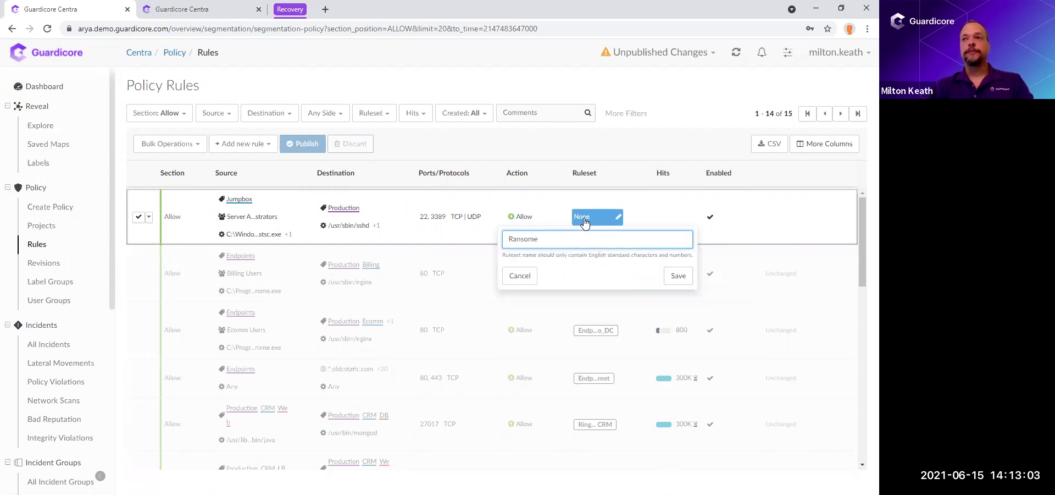
{"action": "key", "text": "BackSpace"}
{"action": "type", "text": "ware Miti"}
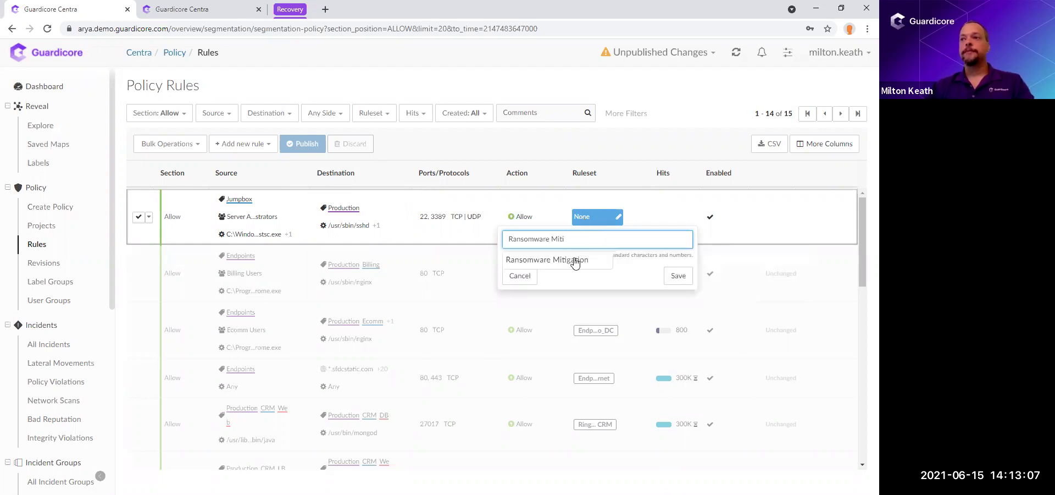
{"action": "left_click", "coordinate": [575, 261]}
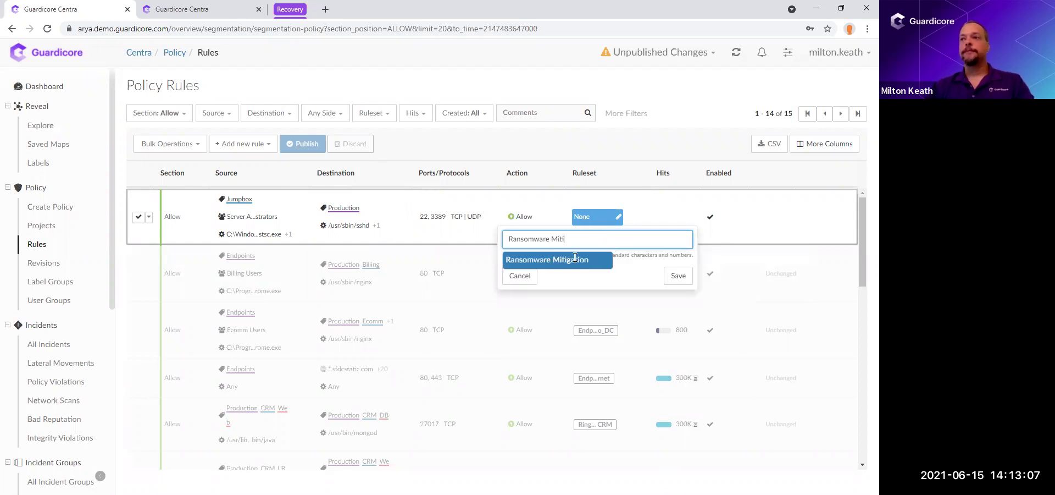
{"action": "left_click", "coordinate": [678, 276]}
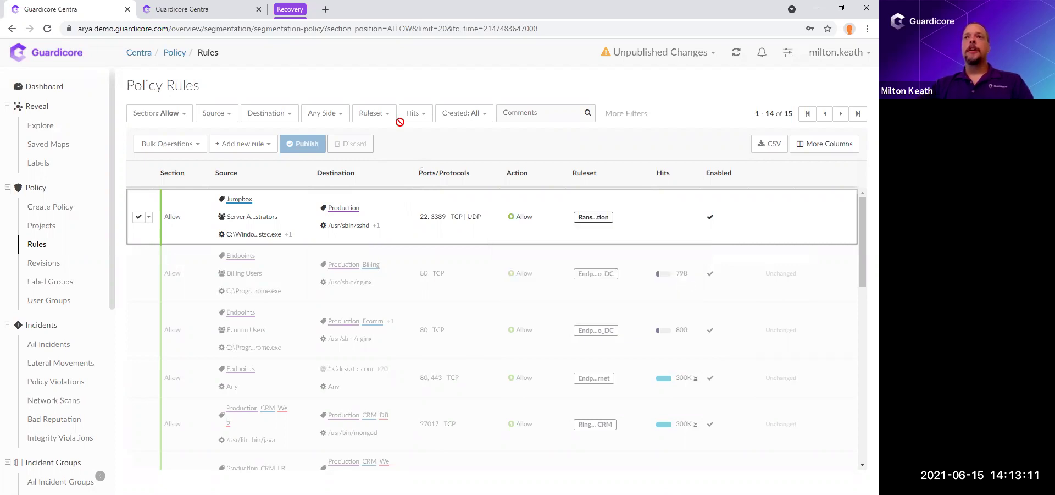
Step: Add the rule to the draft and filter the rules list to the Ransomware Mitigation ruleset
{"action": "left_click", "coordinate": [141, 218]}
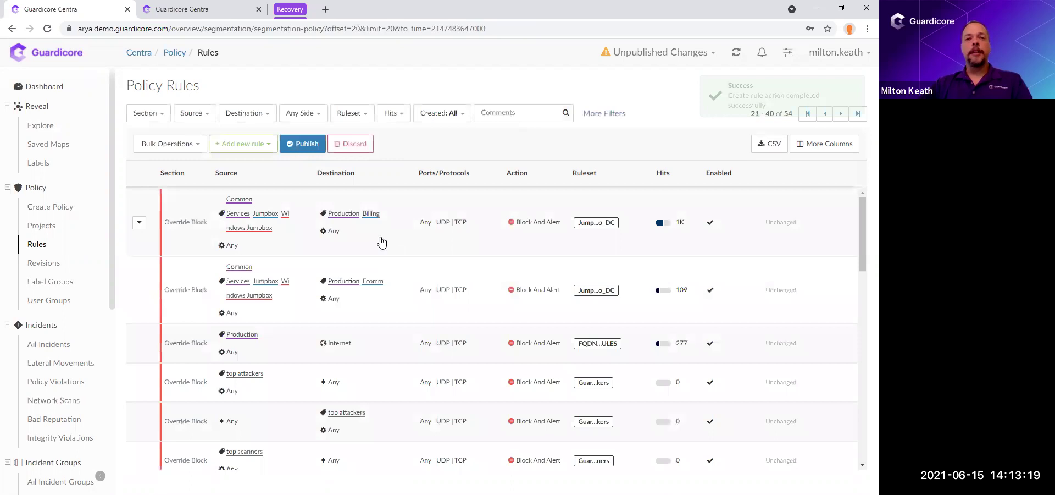
{"action": "left_click", "coordinate": [350, 115]}
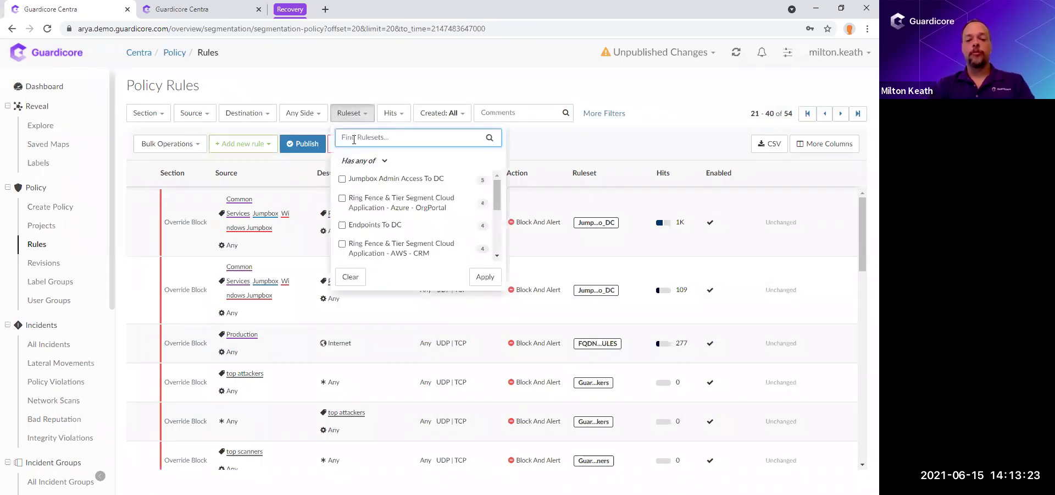
{"action": "type", "text": "rans"}
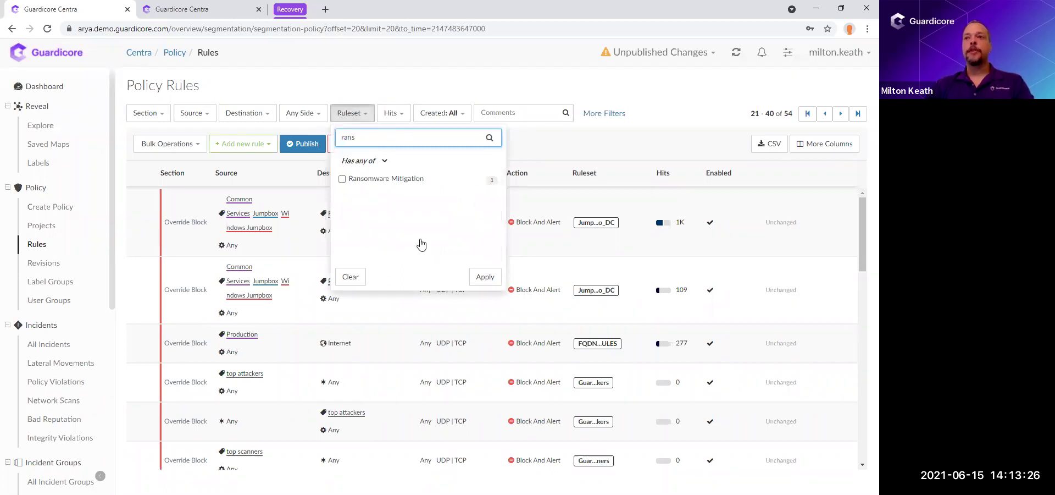
{"action": "key", "text": "Down"}
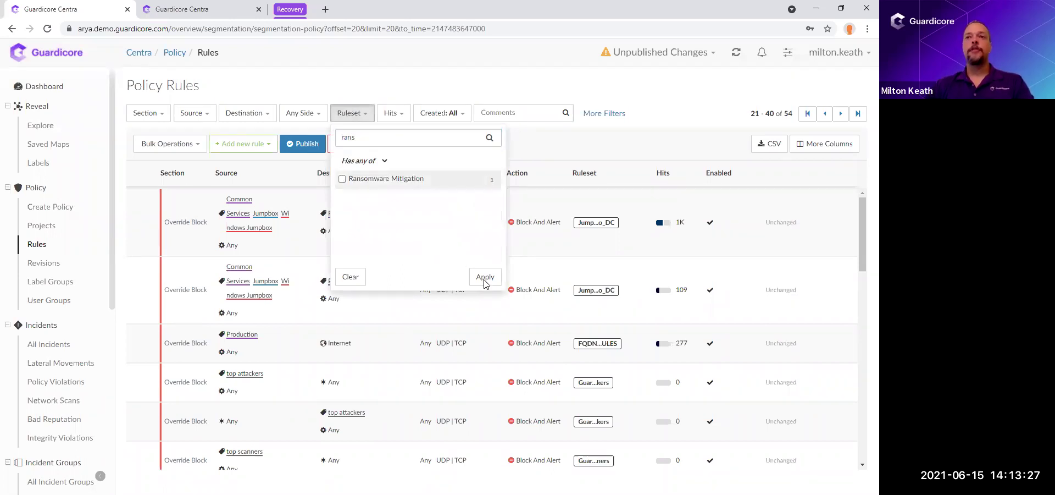
{"action": "key", "text": "Return"}
{"action": "left_click", "coordinate": [485, 280]}
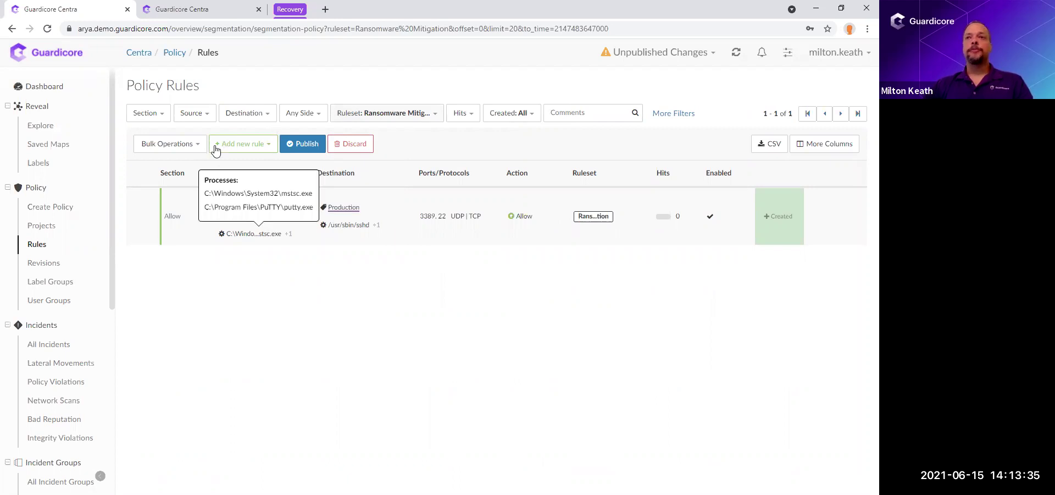
{"action": "left_click", "coordinate": [234, 146]}
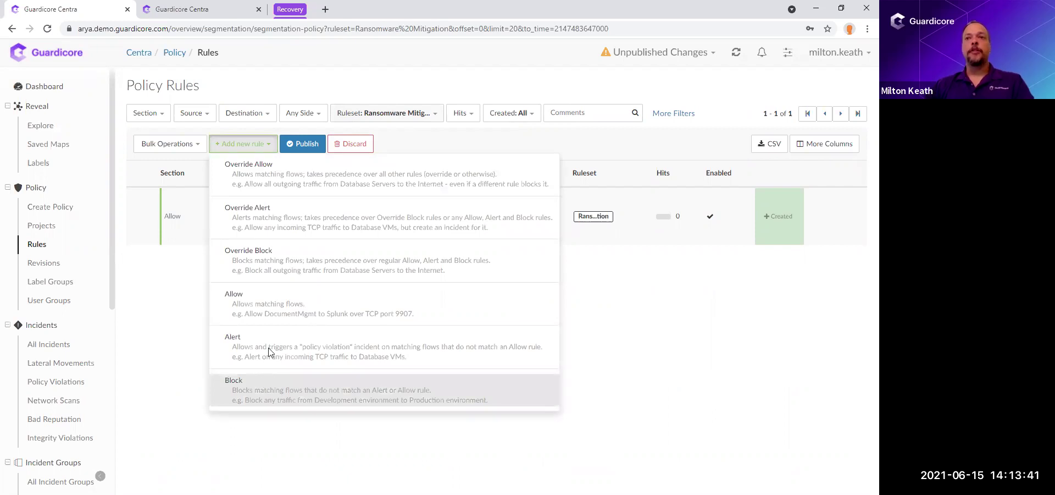
Step: Create a Block rule from Any source to the Environment: Production label
{"action": "left_click", "coordinate": [265, 379]}
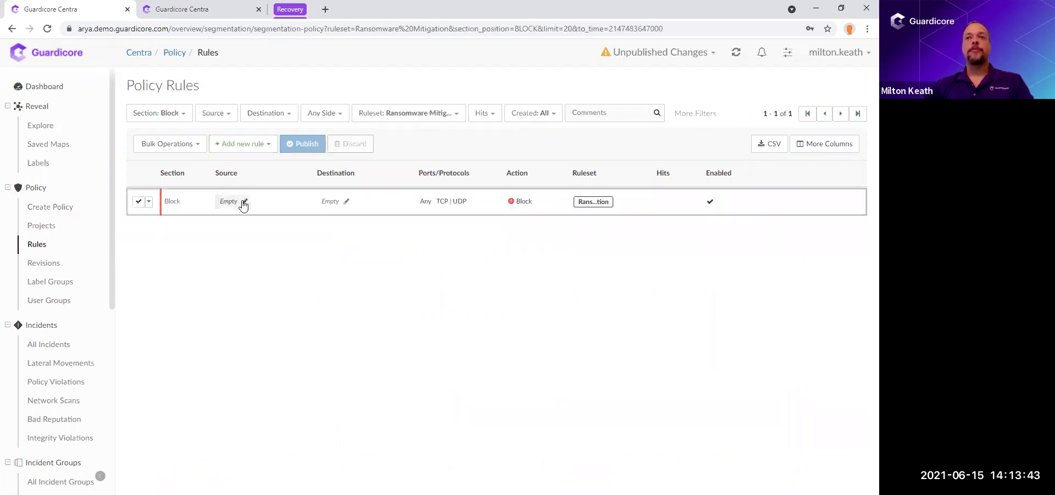
{"action": "left_click", "coordinate": [243, 203]}
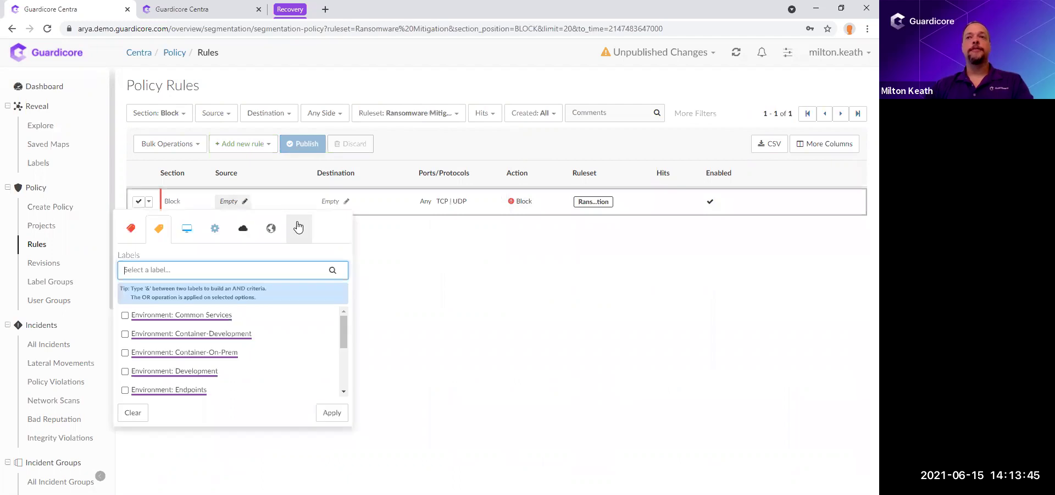
{"action": "left_click", "coordinate": [298, 226]}
{"action": "left_click", "coordinate": [278, 274]}
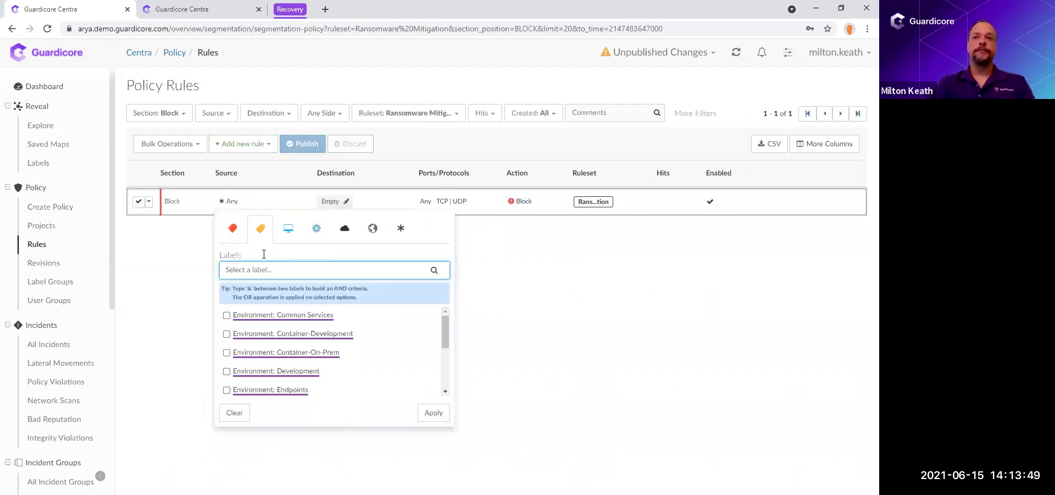
{"action": "type", "text": "produc"}
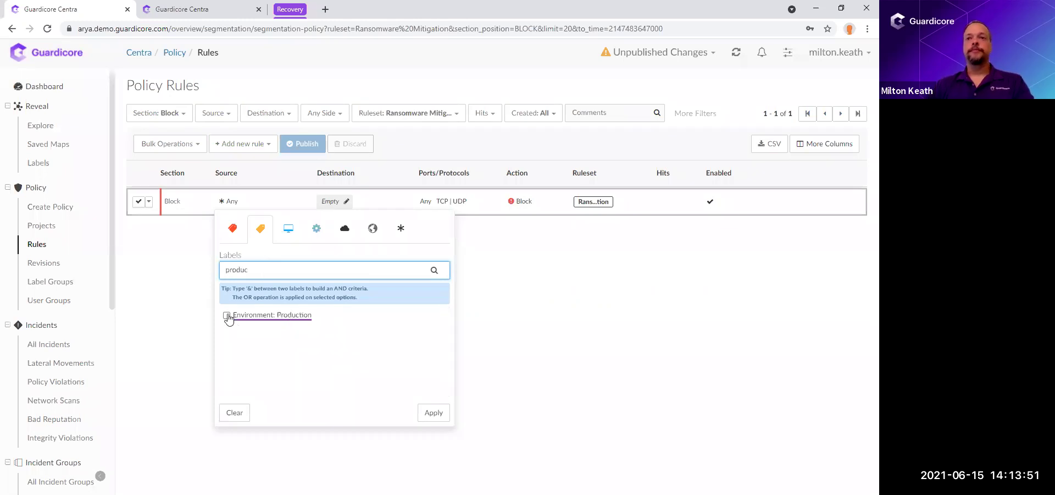
{"action": "left_click", "coordinate": [226, 316]}
{"action": "left_click", "coordinate": [431, 412]}
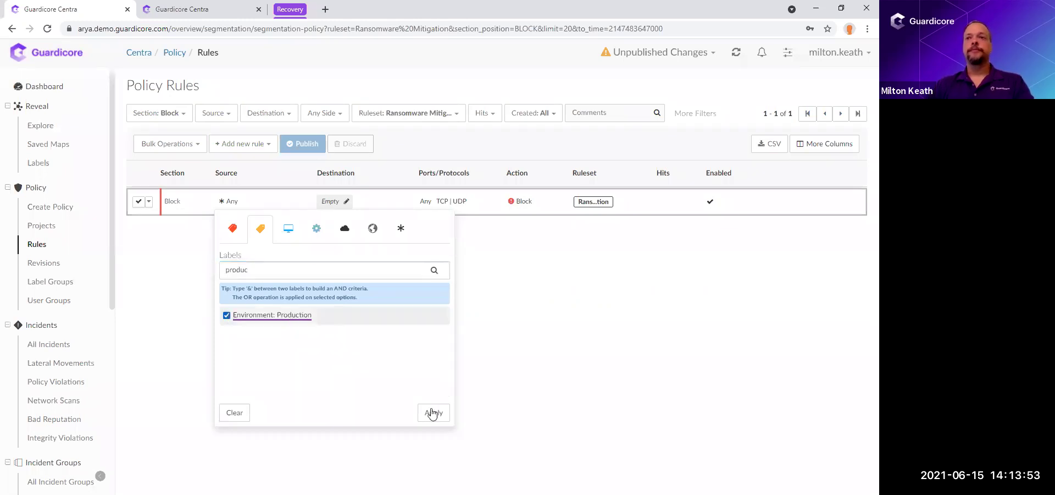
Step: Limit the Block rule to ports 22,3389
{"action": "left_click", "coordinate": [446, 208]}
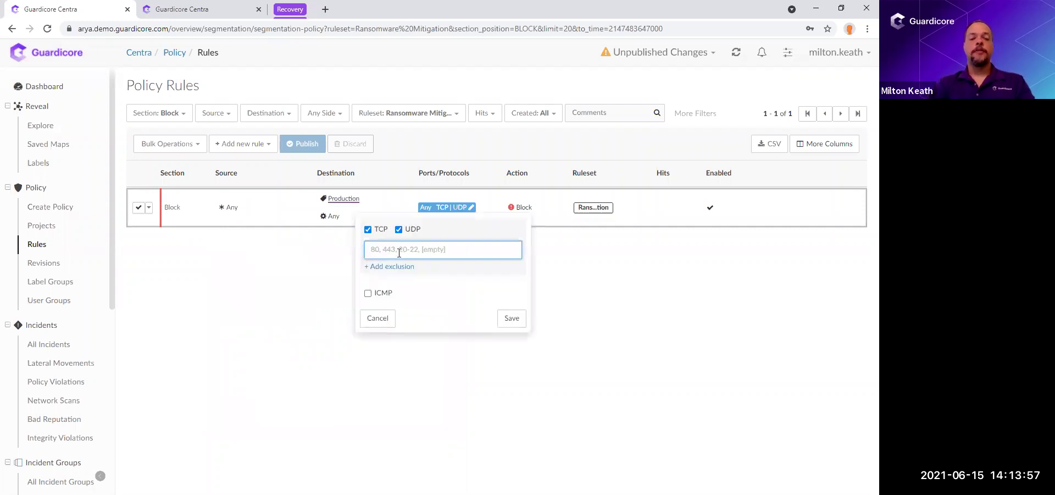
{"action": "type", "text": "22,3389"}
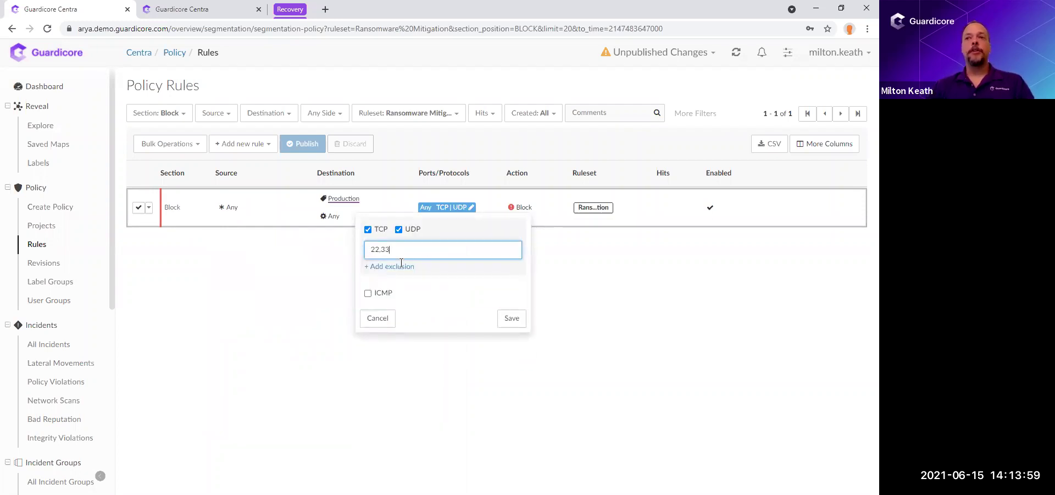
{"action": "left_click", "coordinate": [510, 318]}
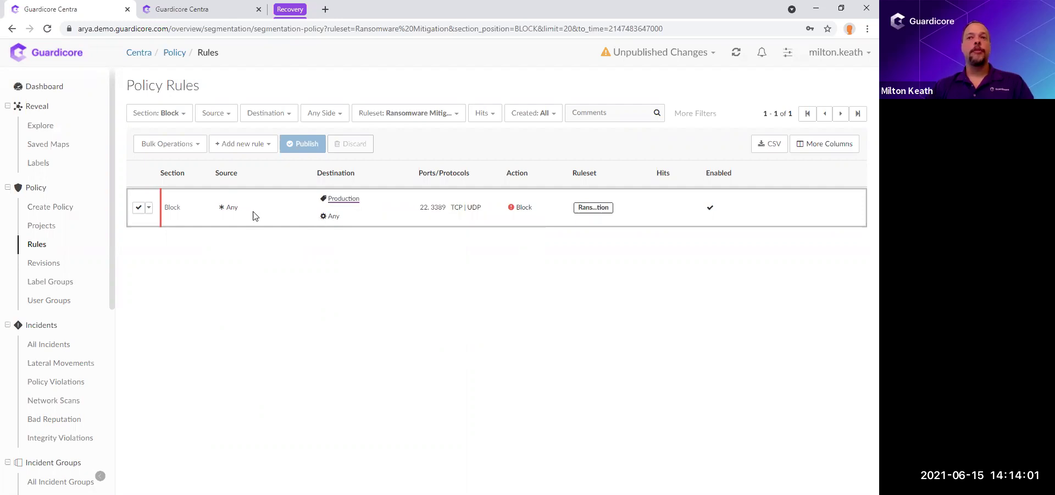
Step: Save the any-source-to-Production Block rule as a draft beside the Jumpbox Allow rule
{"action": "left_click", "coordinate": [137, 209]}
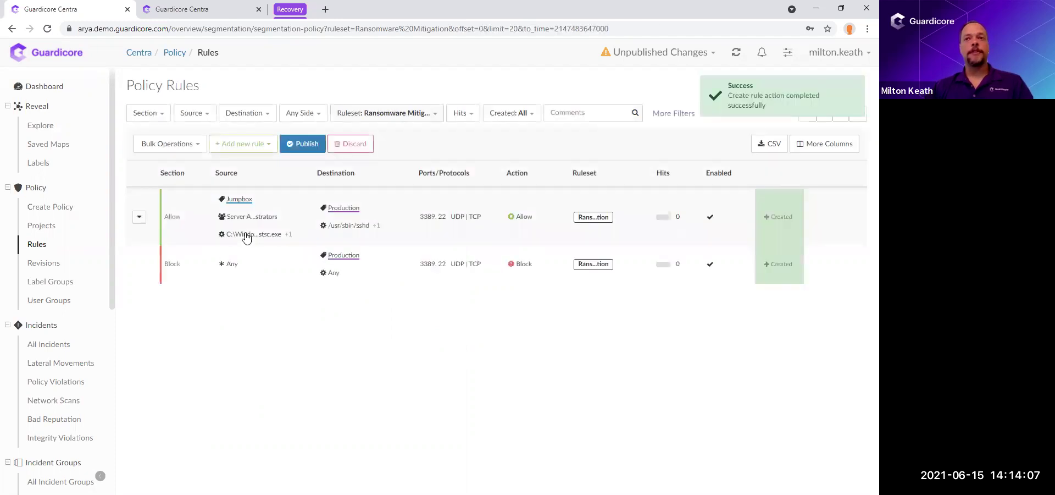
{"action": "mouse_move", "coordinate": [246, 237]}
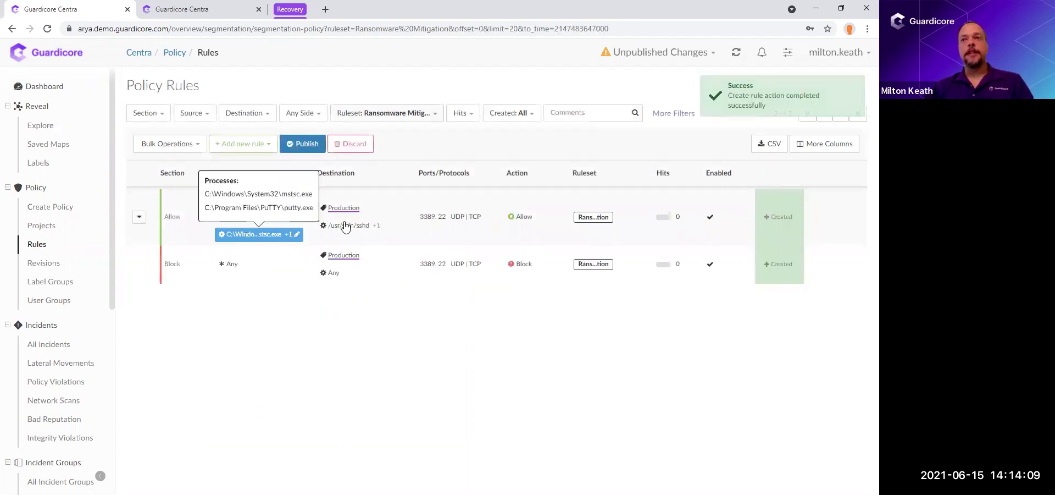
{"action": "mouse_move", "coordinate": [345, 226]}
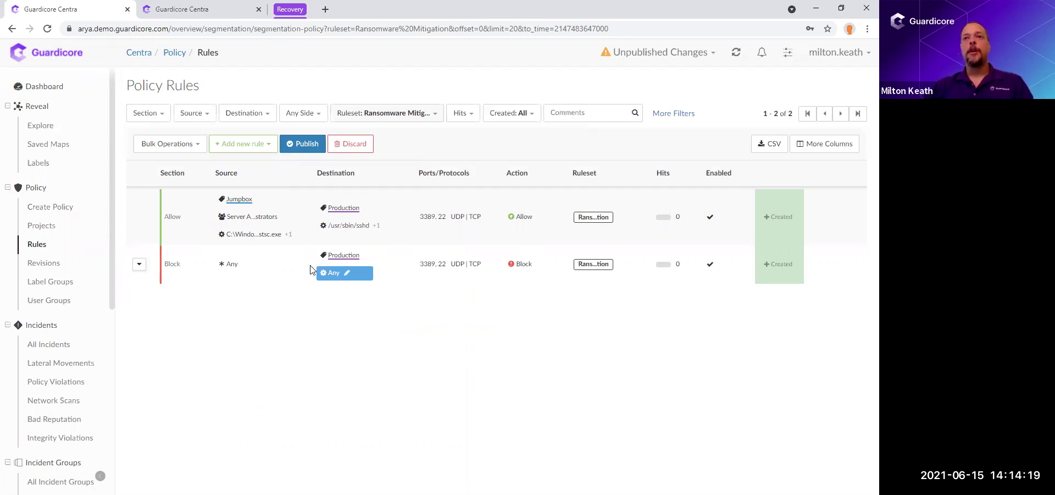
Step: Add a new Allow rule with Environment: Endpoints as both source and destination
{"action": "left_click", "coordinate": [233, 148]}
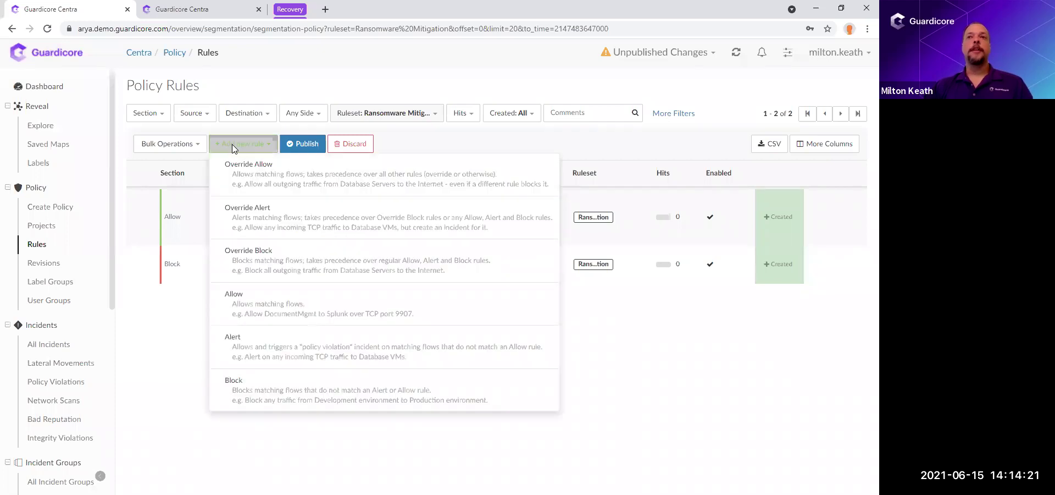
{"action": "left_click", "coordinate": [252, 303]}
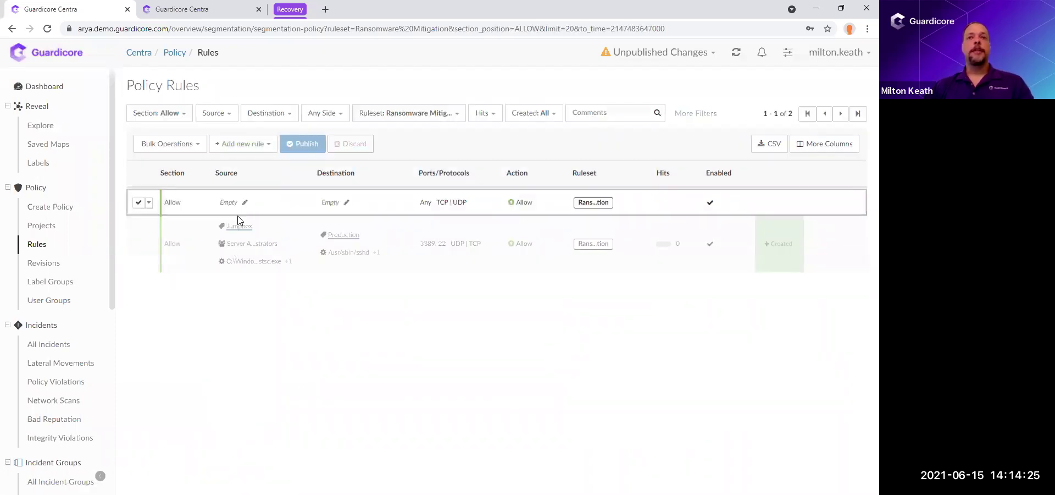
{"action": "left_click", "coordinate": [230, 203]}
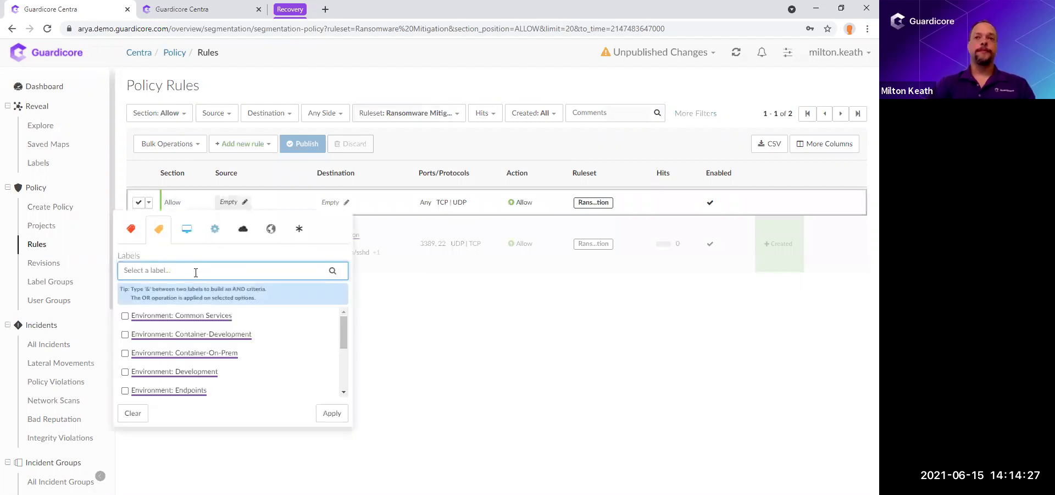
{"action": "type", "text": "endp"}
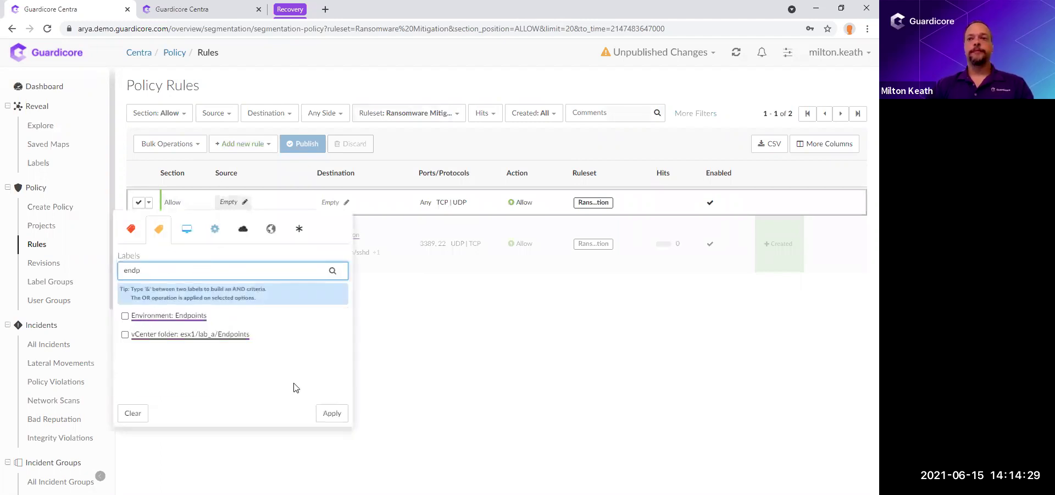
{"action": "key", "text": "Down"}
{"action": "key", "text": "Return"}
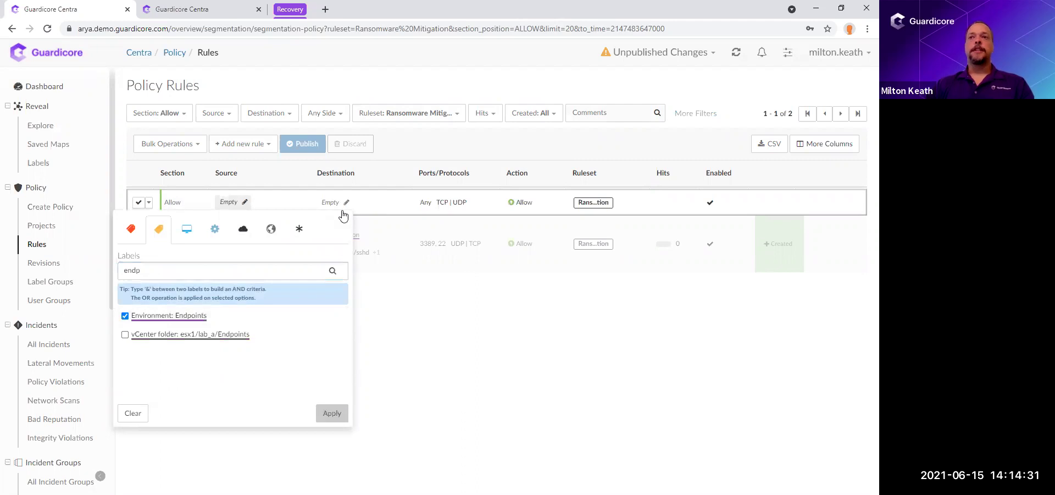
{"action": "left_click", "coordinate": [347, 208]}
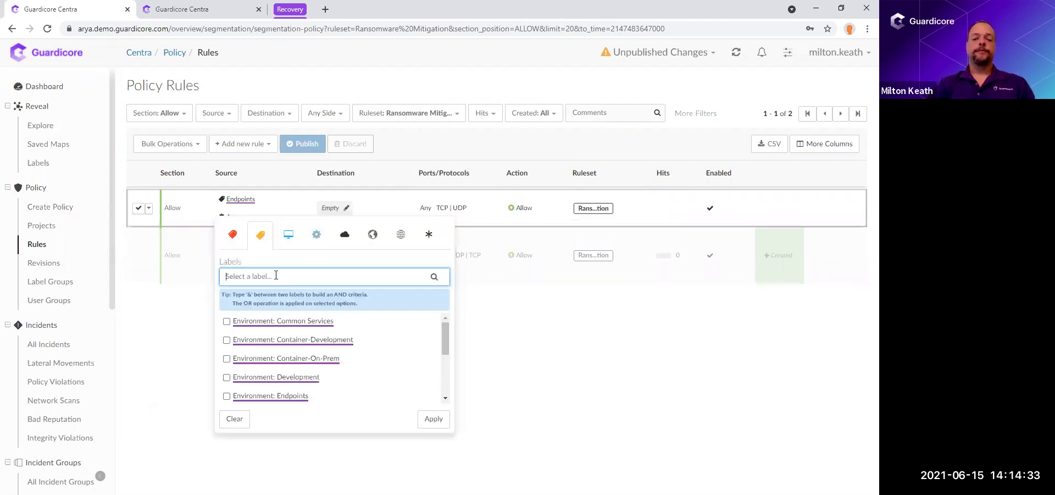
{"action": "type", "text": "endpoint"}
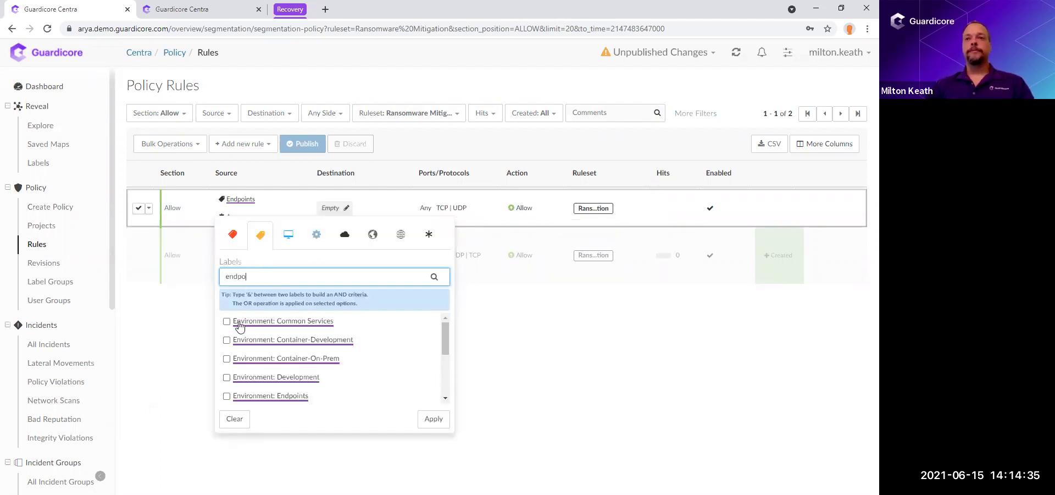
{"action": "left_click", "coordinate": [324, 323]}
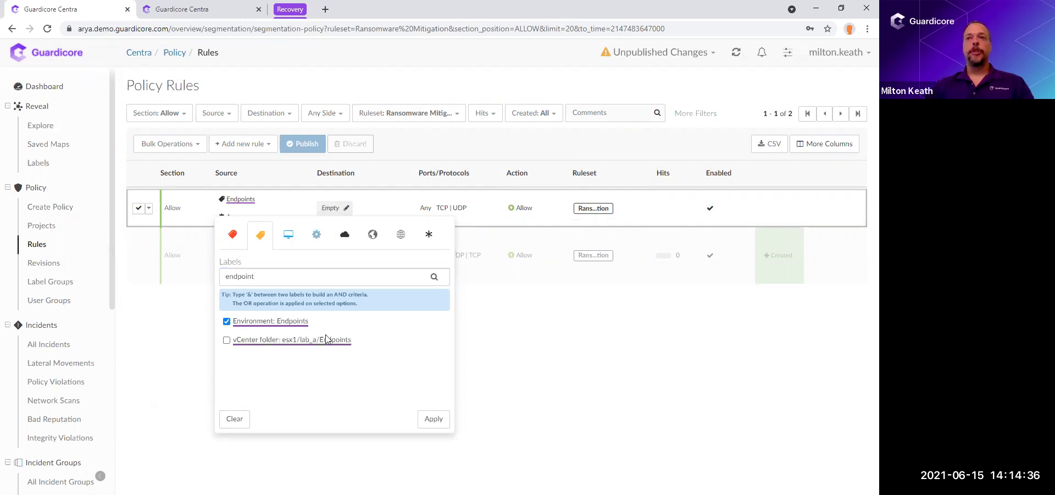
{"action": "left_click", "coordinate": [349, 217]}
Step: Restrict the rule's source to the Desktop Support user group running mstsc.exe
{"action": "left_click", "coordinate": [356, 218]}
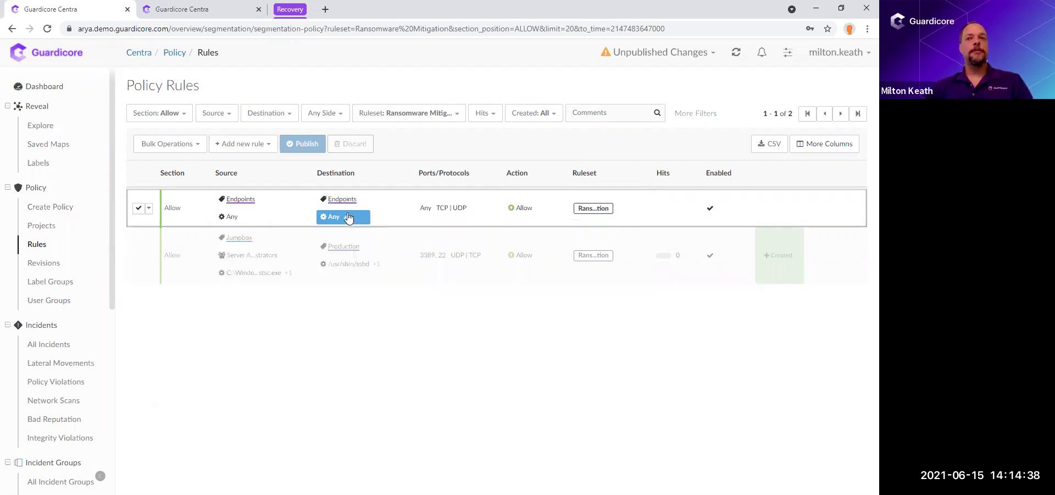
{"action": "left_click", "coordinate": [233, 218]}
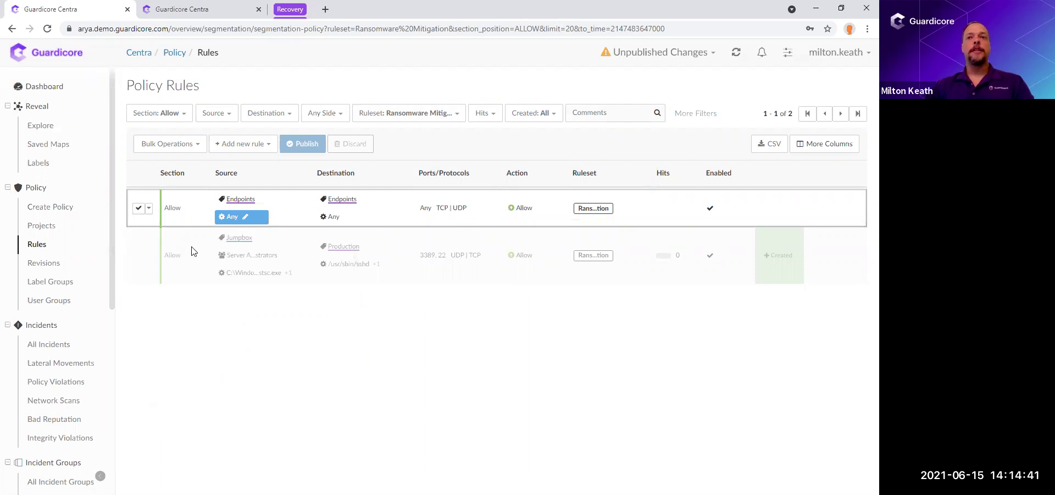
{"action": "left_click", "coordinate": [147, 348]}
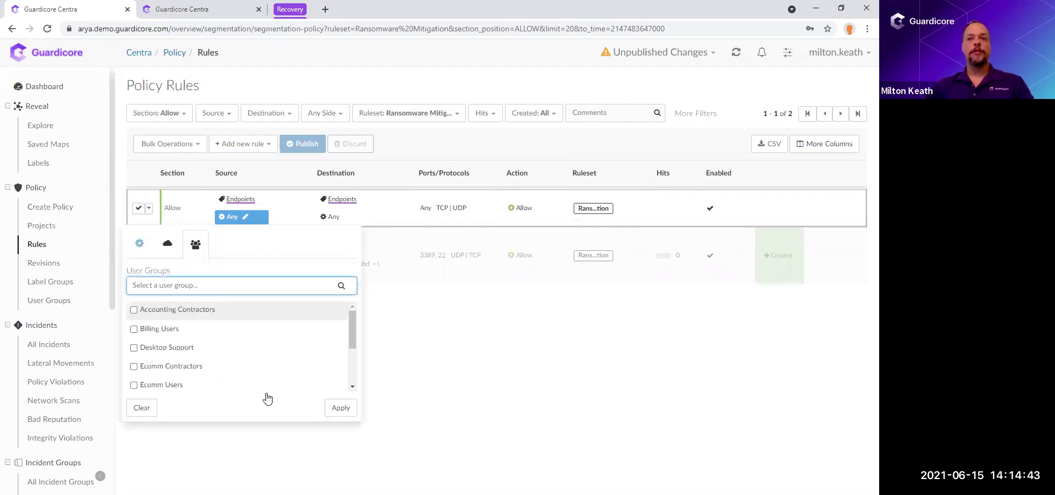
{"action": "left_click", "coordinate": [342, 409]}
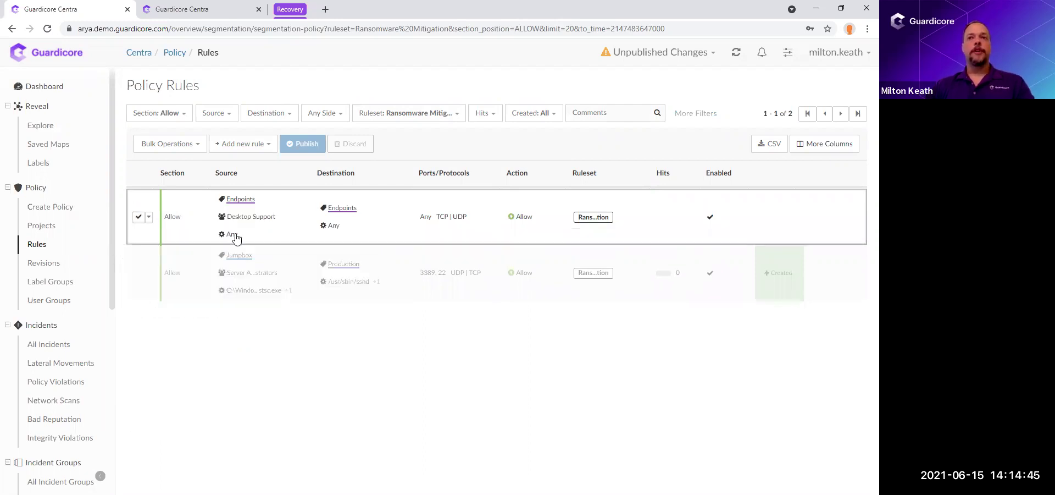
{"action": "left_click", "coordinate": [235, 236]}
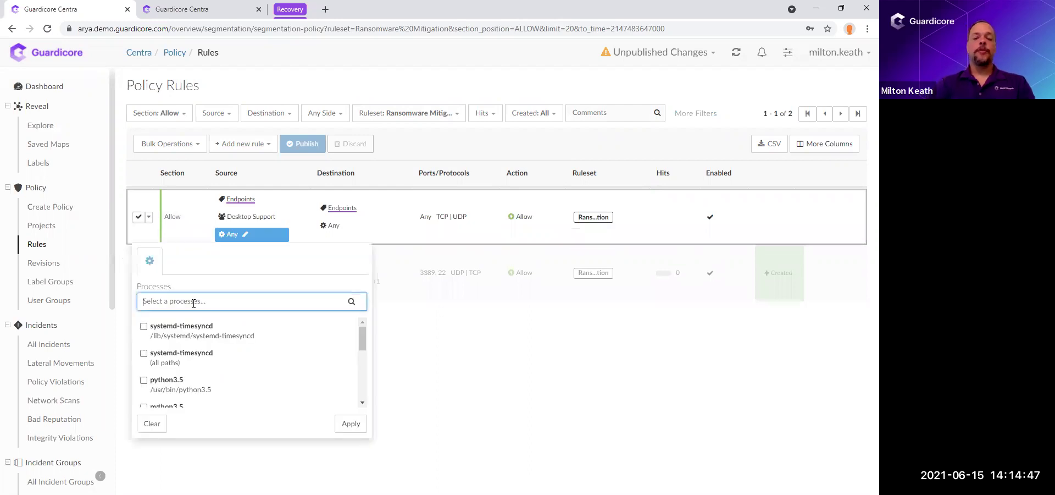
{"action": "type", "text": "msts"}
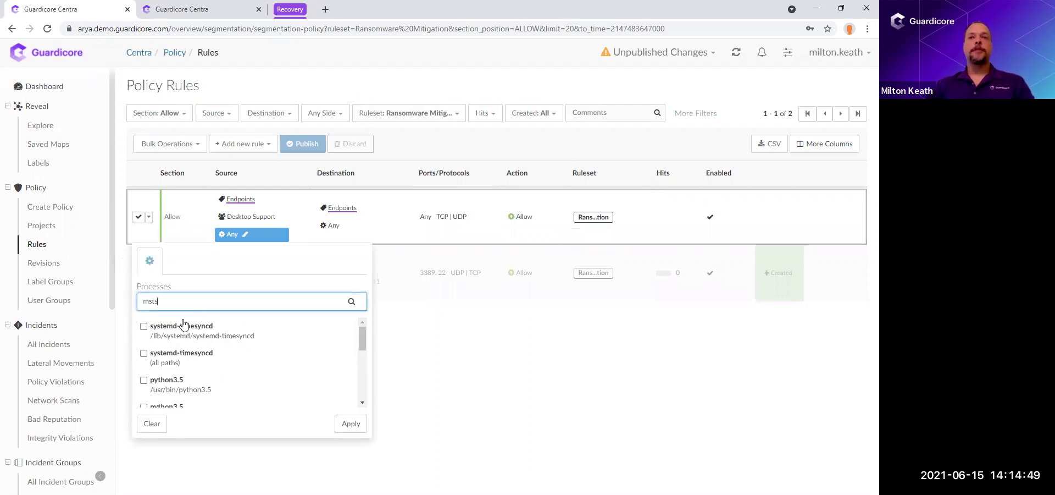
{"action": "left_click", "coordinate": [351, 442]}
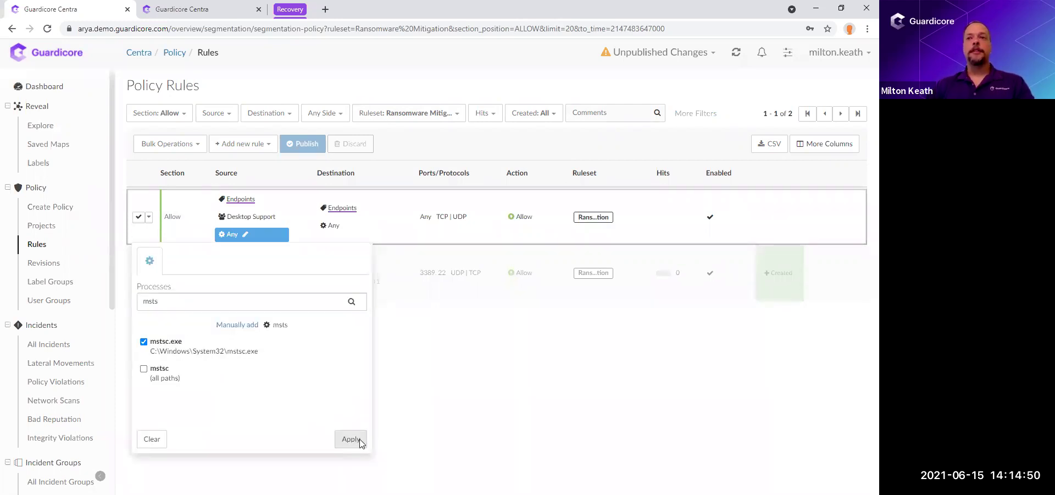
{"action": "left_click", "coordinate": [331, 230]}
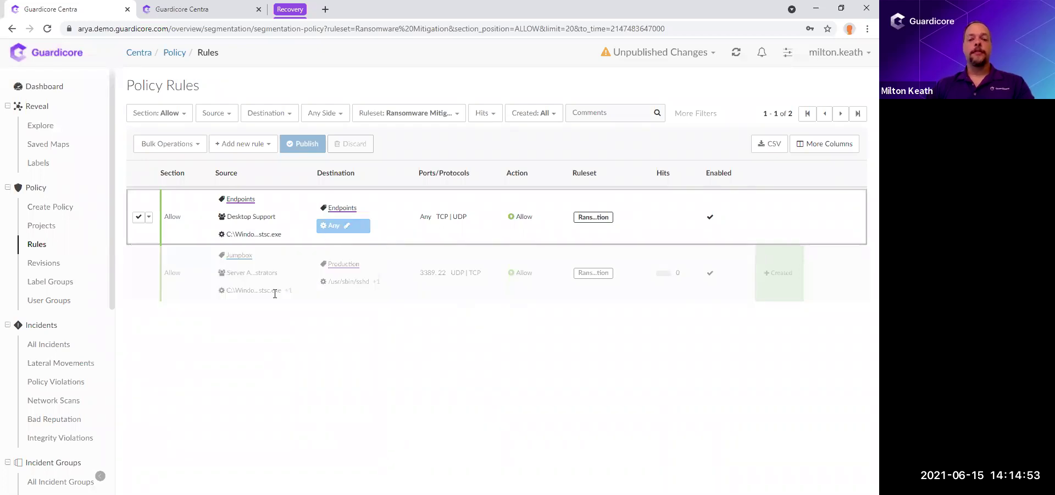
Step: Limit the destination to svchost.exe on port 3389 and save the Allow rule
{"action": "left_click", "coordinate": [343, 225]}
{"action": "type", "text": "svc"}
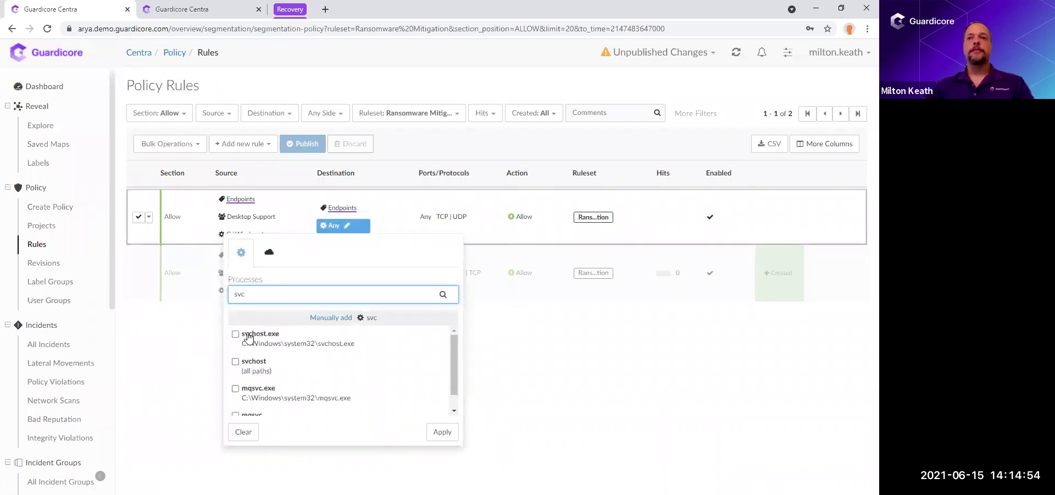
{"action": "left_click", "coordinate": [436, 435]}
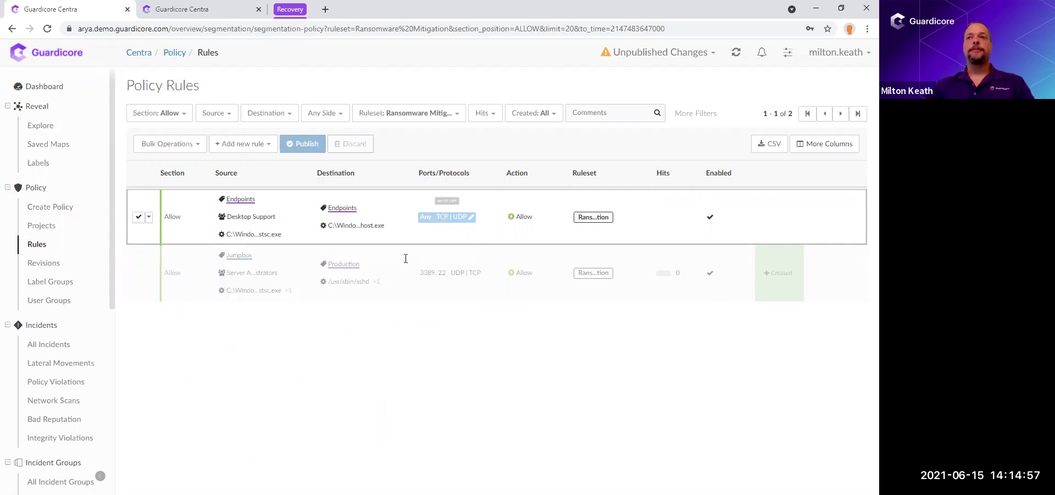
{"action": "type", "text": "3389"}
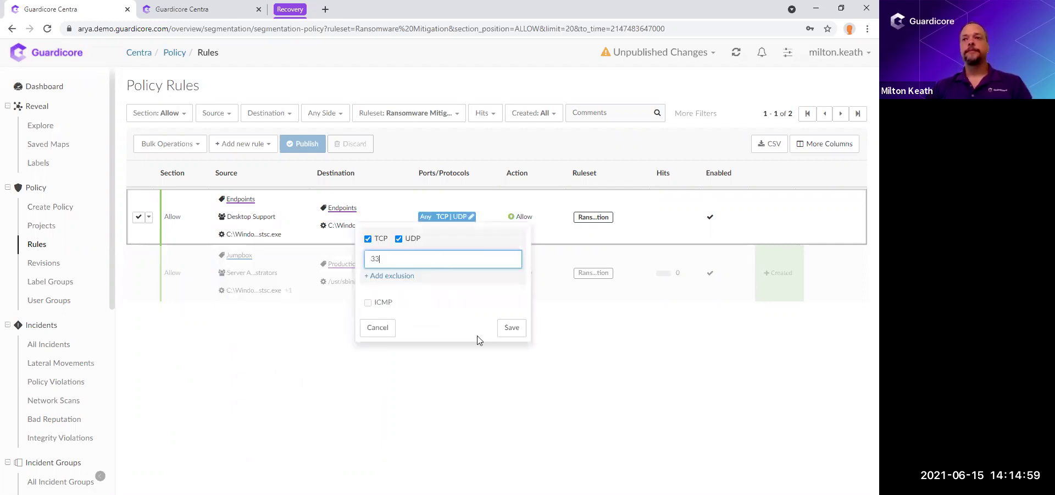
{"action": "left_click", "coordinate": [513, 326]}
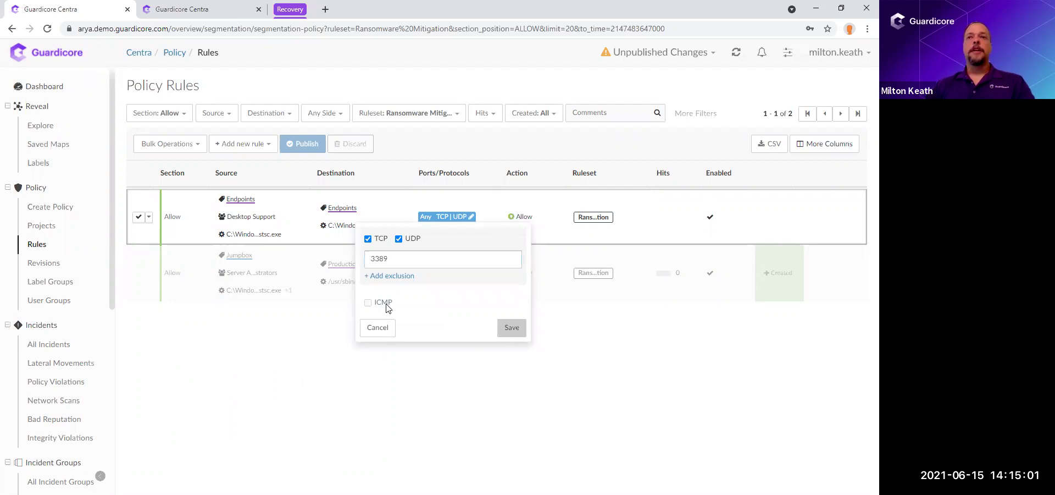
{"action": "left_click", "coordinate": [138, 219]}
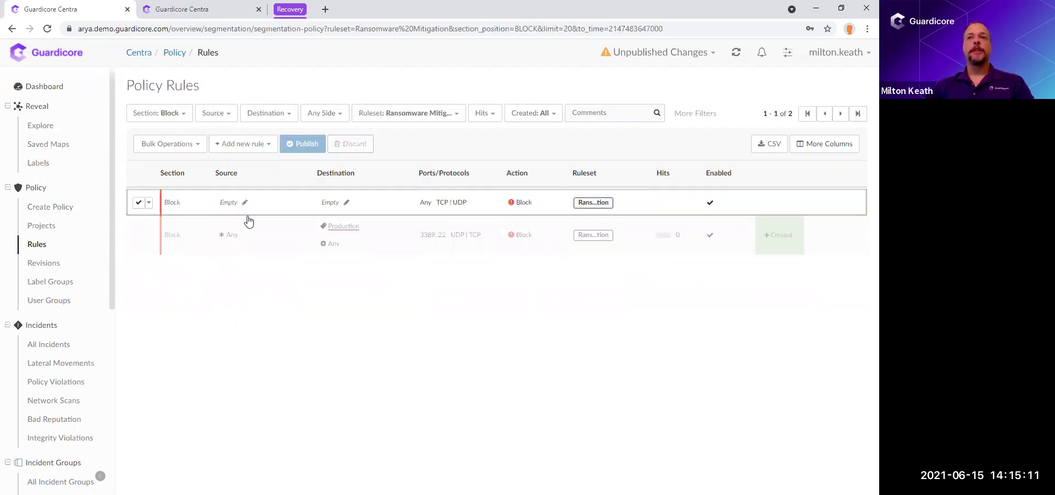
Step: Set the Block rule's source and destination to Environment: Endpoints and save it as a draft
{"action": "left_click", "coordinate": [229, 202]}
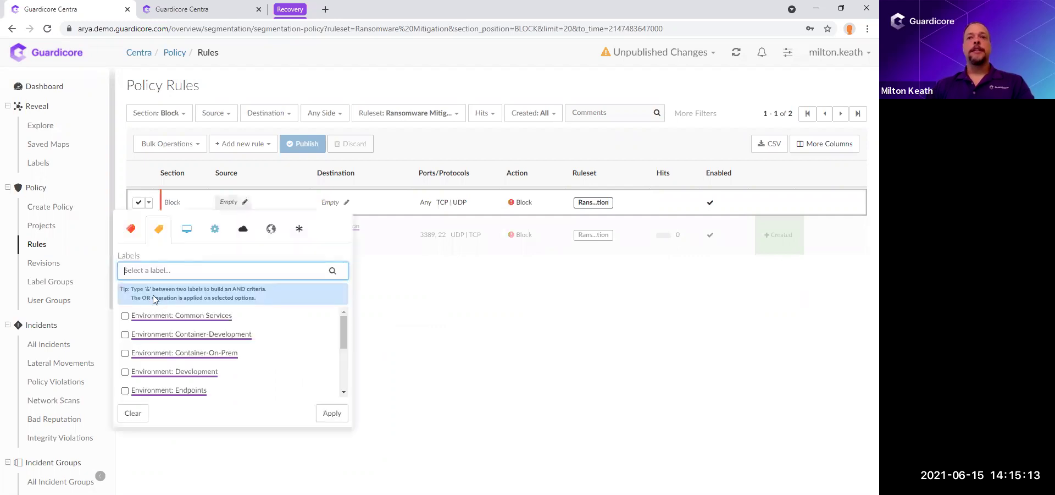
{"action": "left_click", "coordinate": [125, 390]}
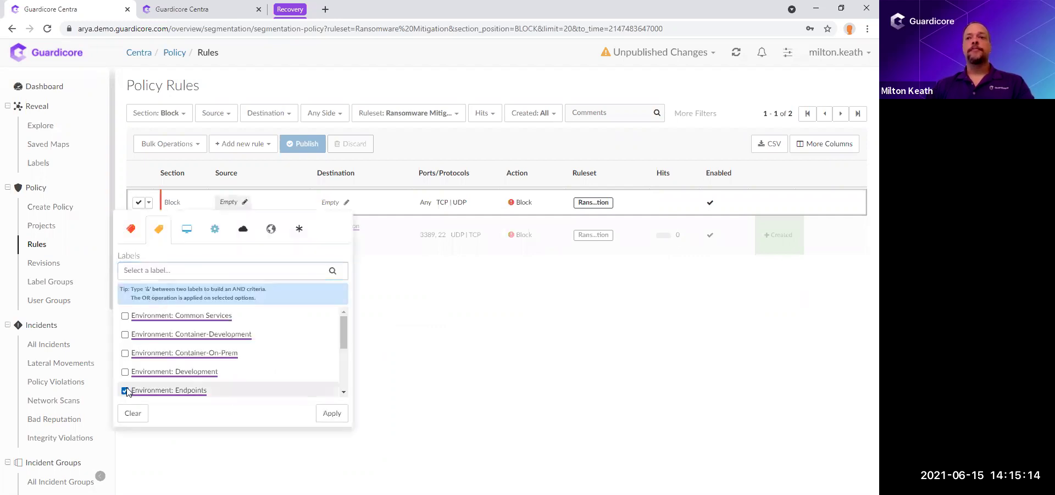
{"action": "left_click", "coordinate": [330, 415]}
{"action": "left_click", "coordinate": [342, 207]}
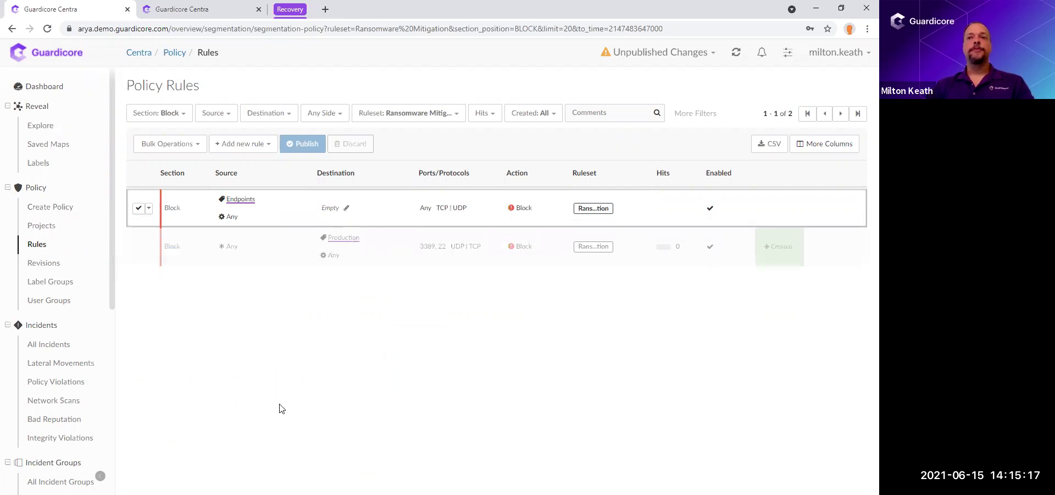
{"action": "left_click", "coordinate": [243, 397]}
{"action": "left_click", "coordinate": [434, 419]}
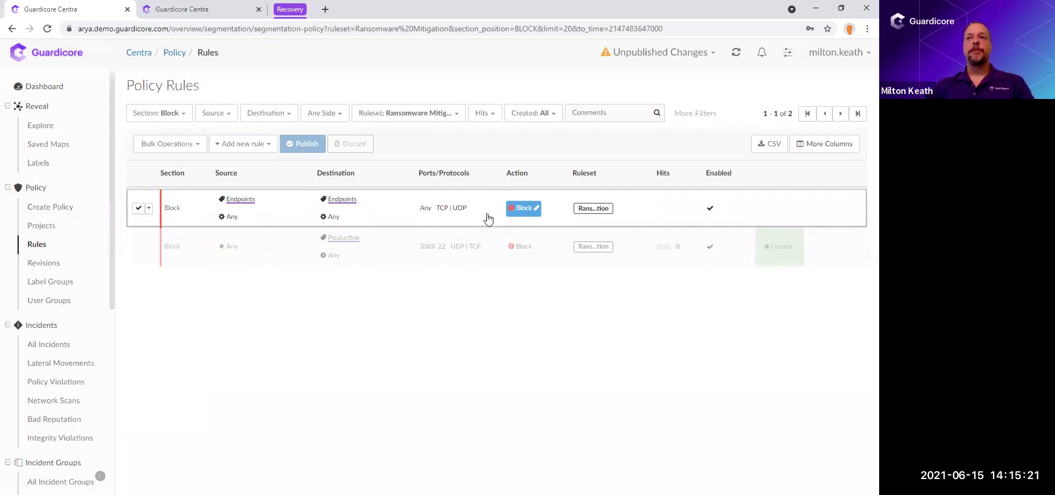
{"action": "left_click", "coordinate": [138, 207]}
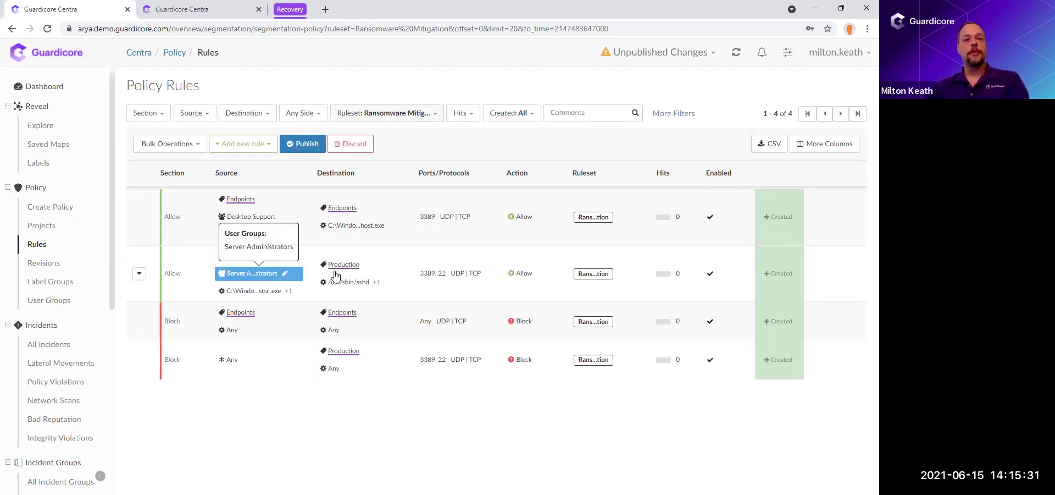
{"action": "mouse_move", "coordinate": [336, 275]}
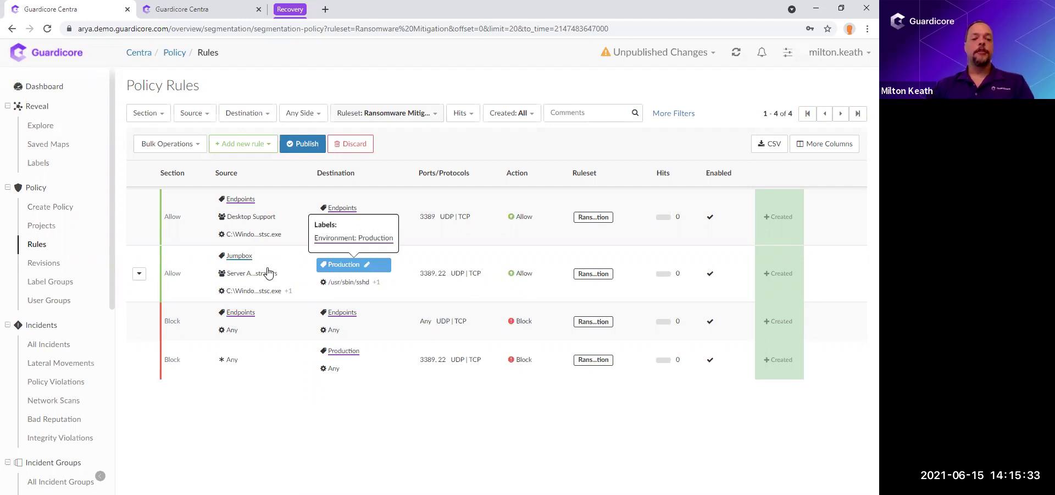
{"action": "mouse_move", "coordinate": [269, 273]}
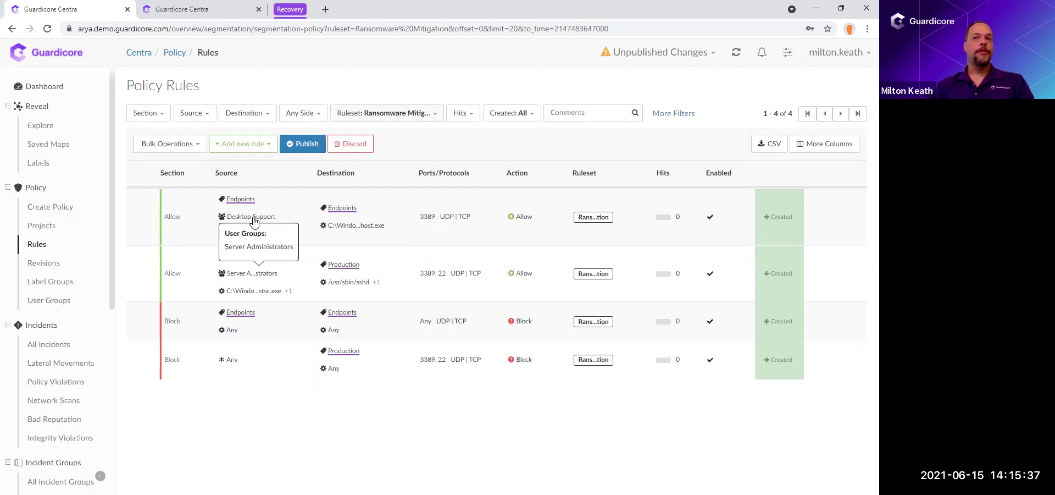
{"action": "mouse_move", "coordinate": [254, 221]}
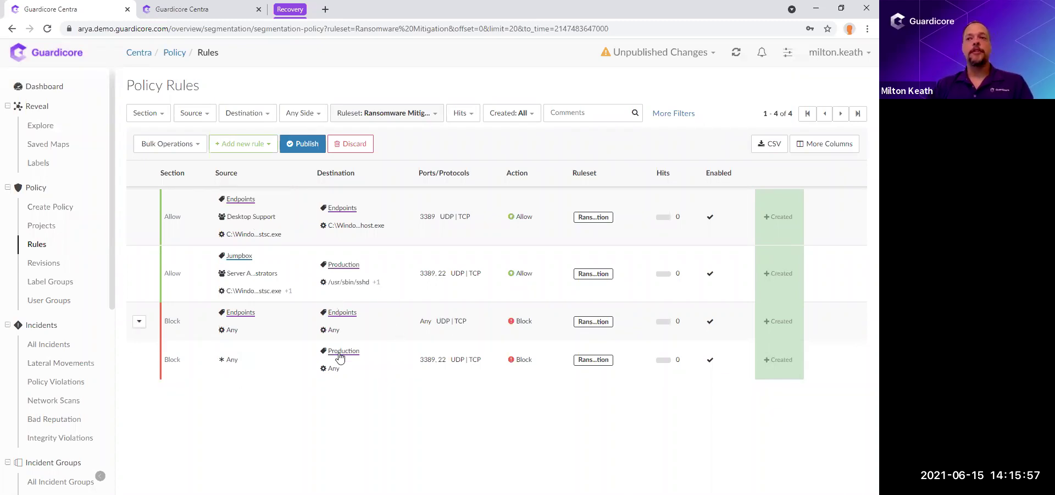
Step: Add a Block rule from Any source to Environment: Production and save it as a draft
{"action": "left_click", "coordinate": [249, 147]}
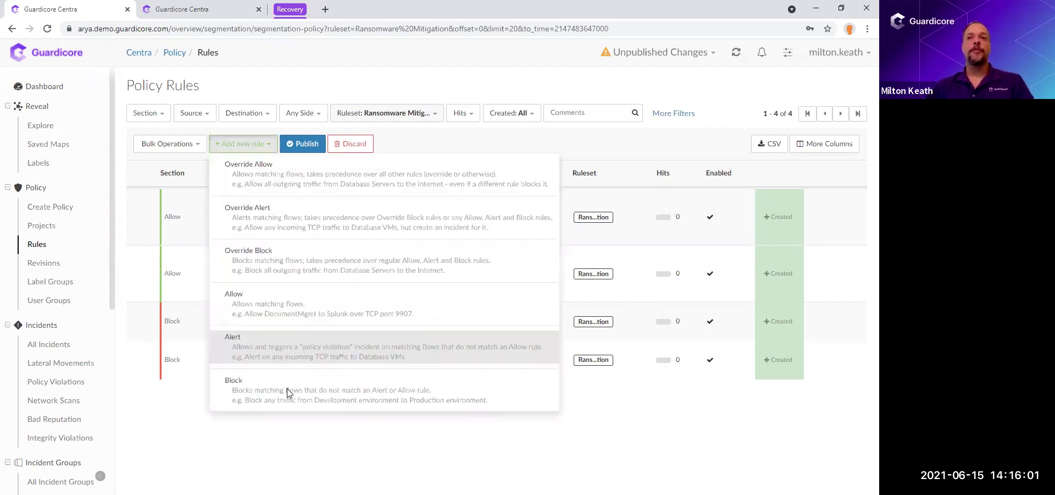
{"action": "left_click", "coordinate": [287, 392]}
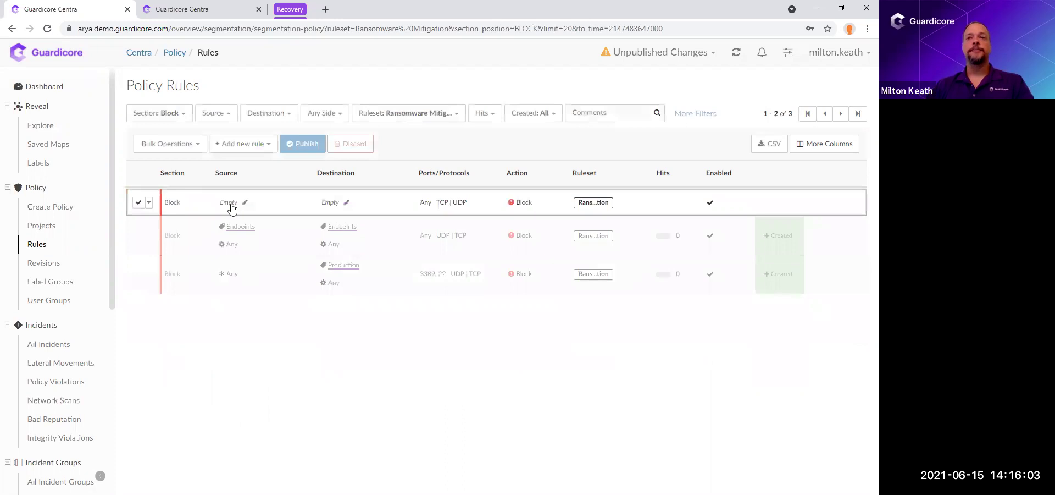
{"action": "left_click", "coordinate": [231, 207]}
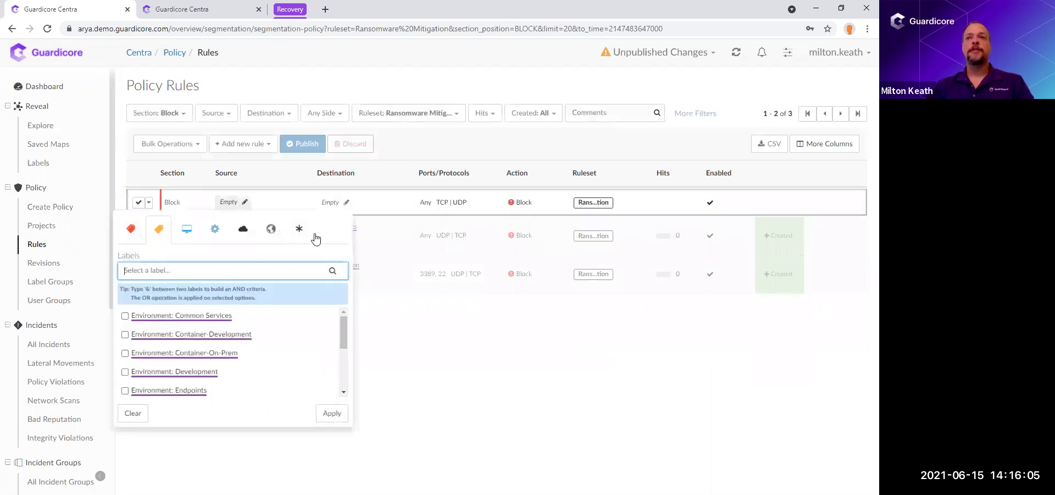
{"action": "left_click", "coordinate": [311, 233]}
{"action": "left_click", "coordinate": [334, 205]}
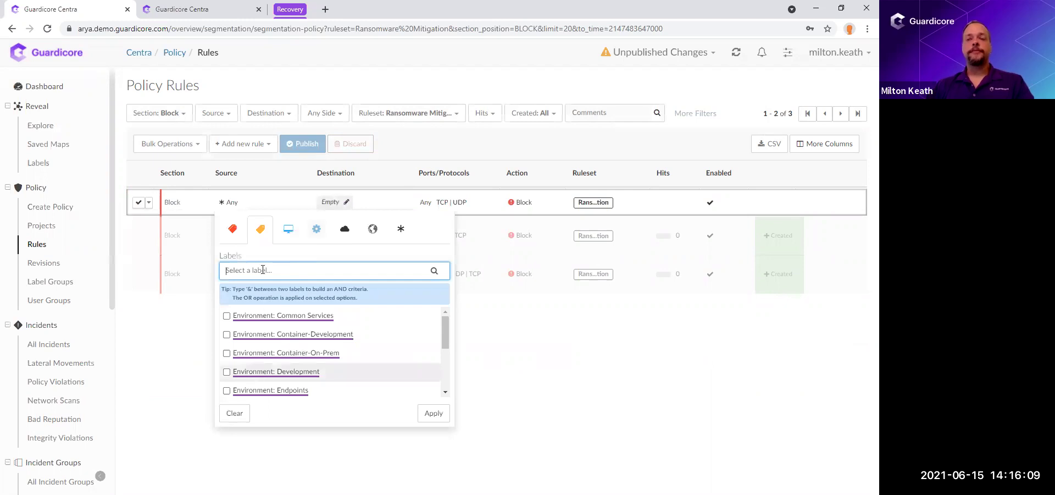
{"action": "type", "text": "pro"}
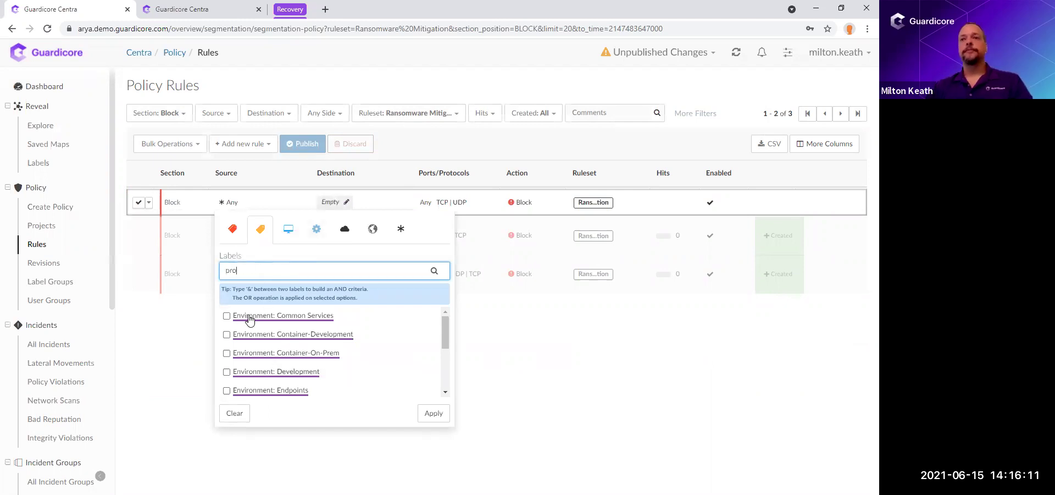
{"action": "type", "text": "d"}
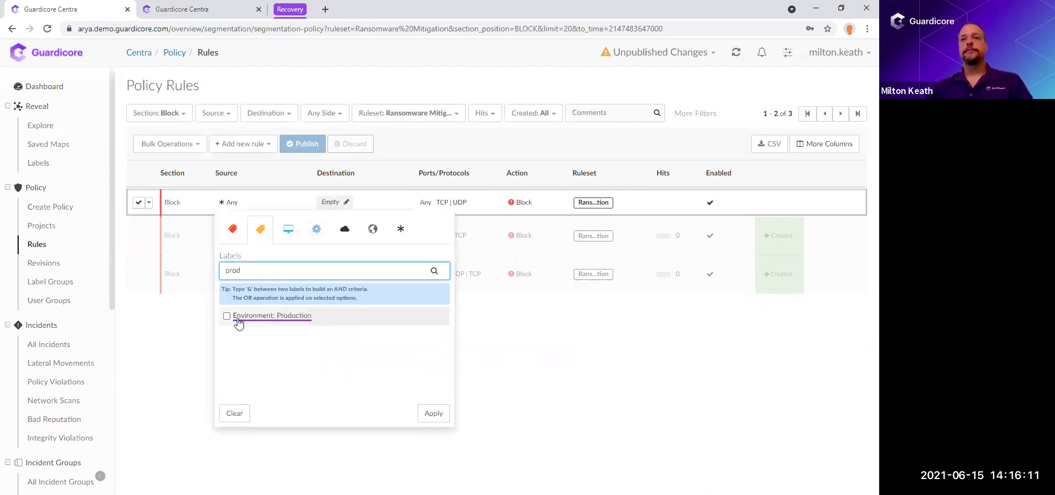
{"action": "left_click", "coordinate": [433, 413]}
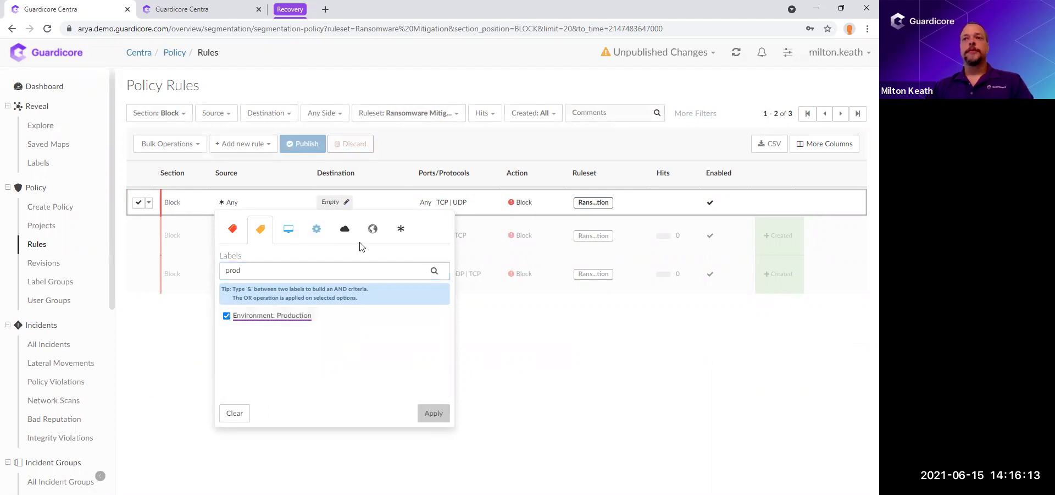
{"action": "left_click", "coordinate": [137, 208]}
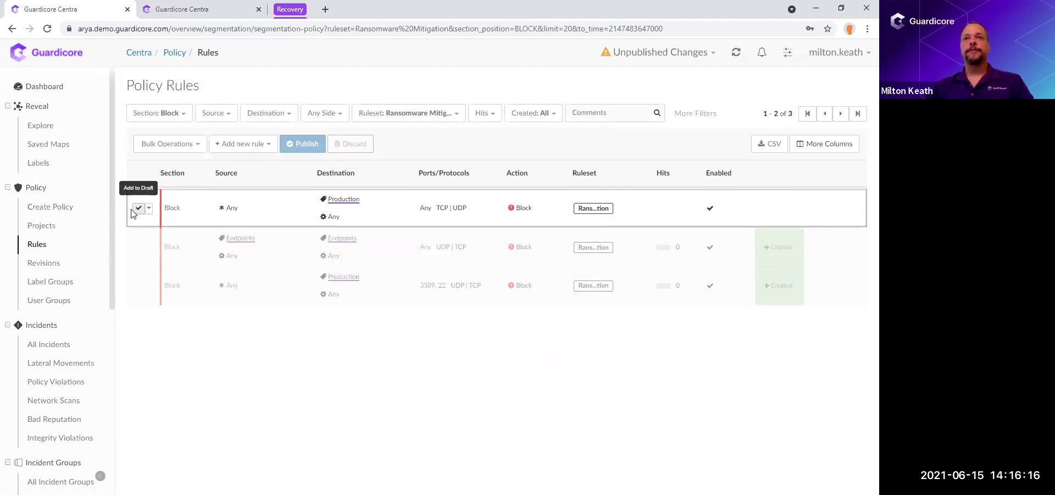
Step: In the other Centra environment, start an Active Directory policy template protecting Active Directory: Servers
{"action": "left_click", "coordinate": [163, 9]}
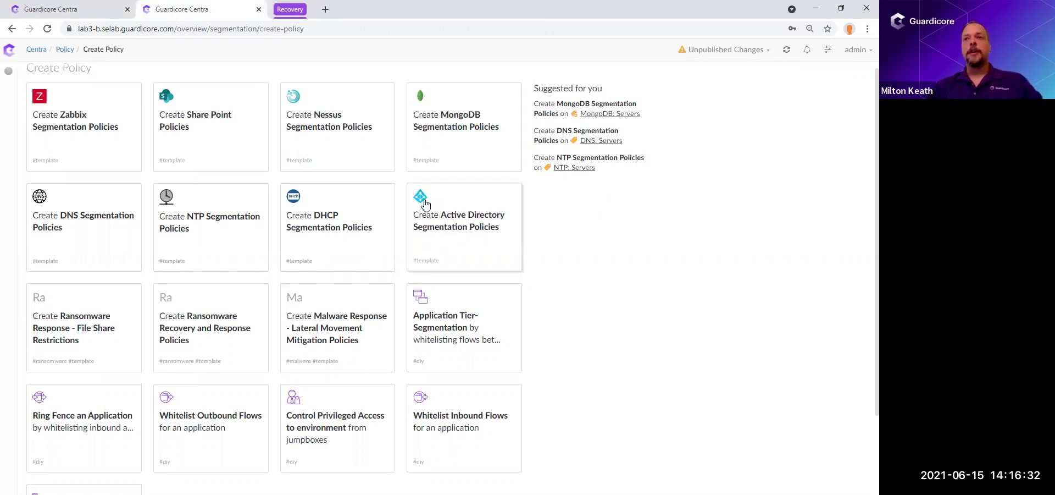
{"action": "left_click", "coordinate": [451, 239]}
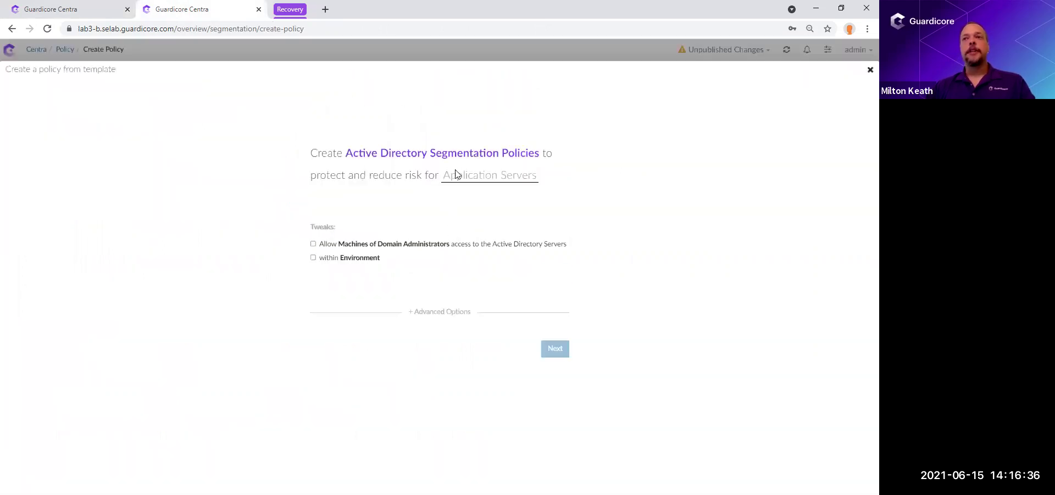
{"action": "left_click", "coordinate": [462, 181]}
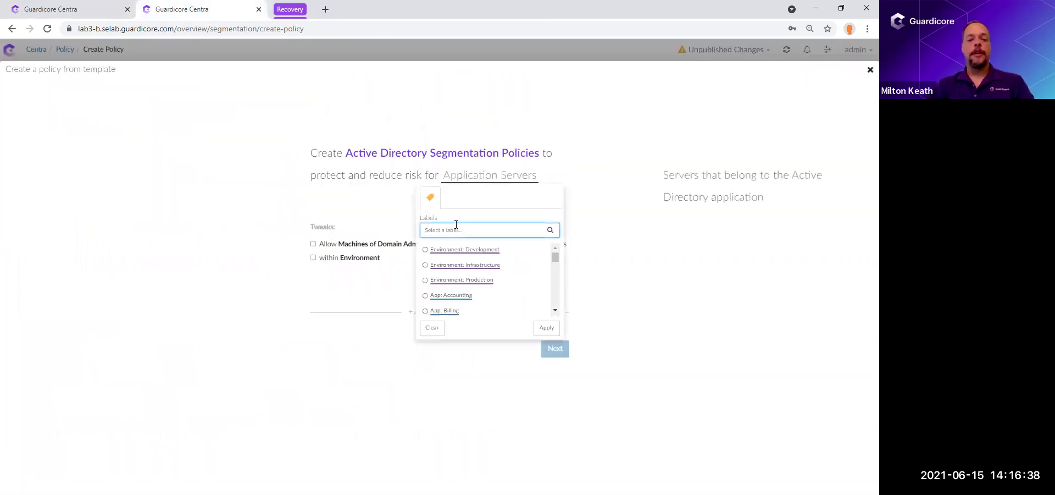
{"action": "type", "text": "act"}
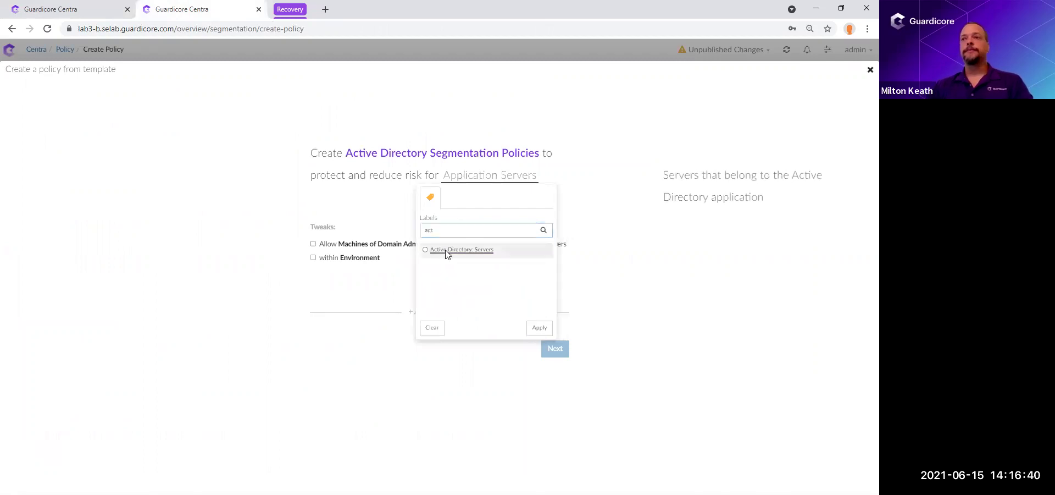
{"action": "left_click", "coordinate": [447, 253]}
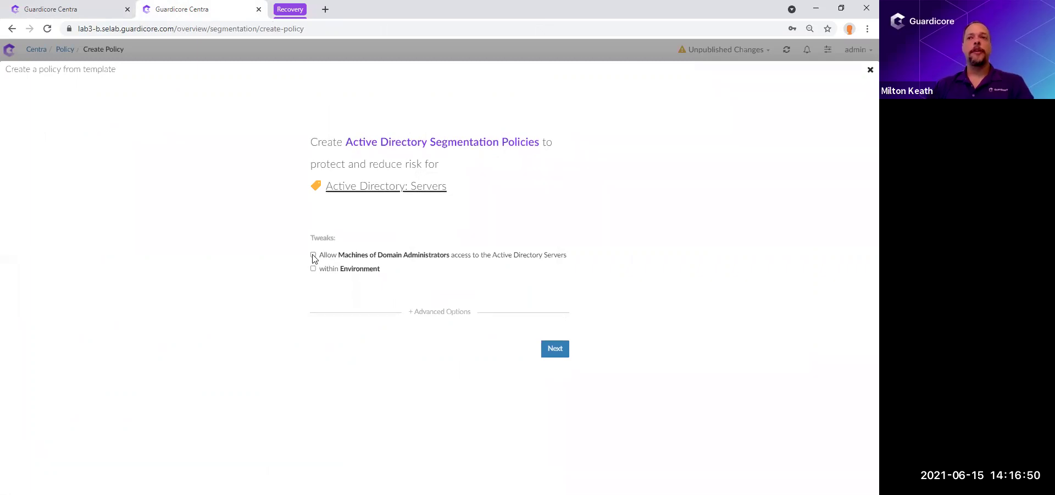
Step: Allow Role: Windows Jumpbox as the domain admin machines and generate the rules
{"action": "left_click", "coordinate": [314, 255]}
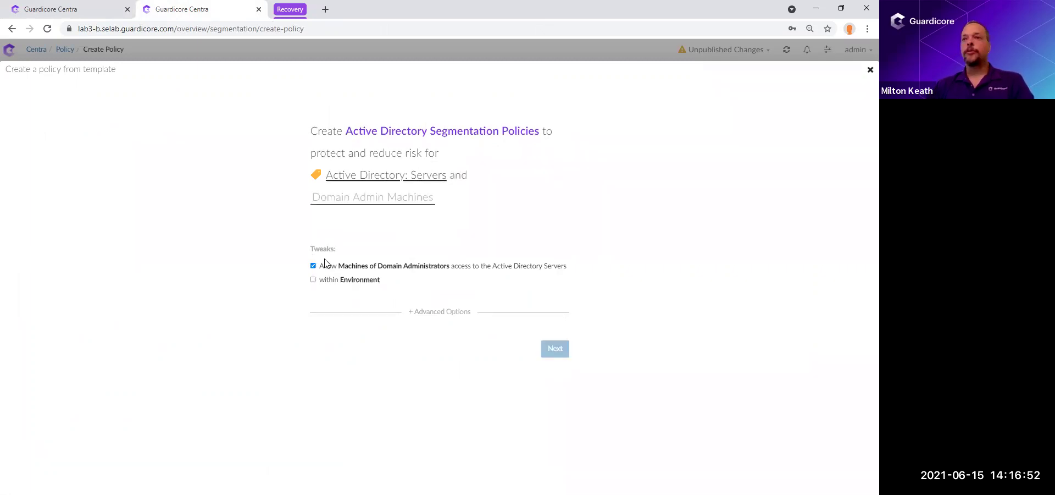
{"action": "left_click", "coordinate": [362, 201]}
{"action": "left_click", "coordinate": [337, 249]}
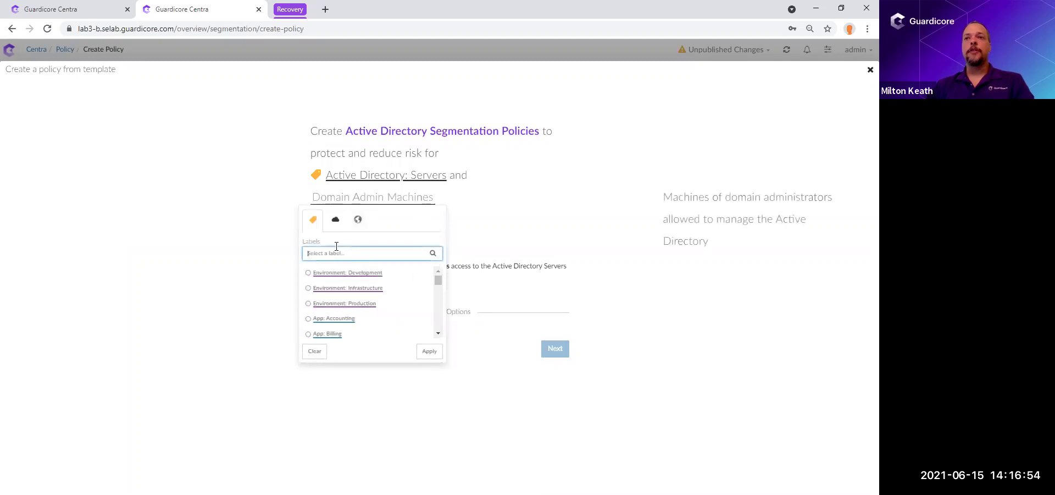
{"action": "type", "text": "l"}
{"action": "type", "text": "ump"}
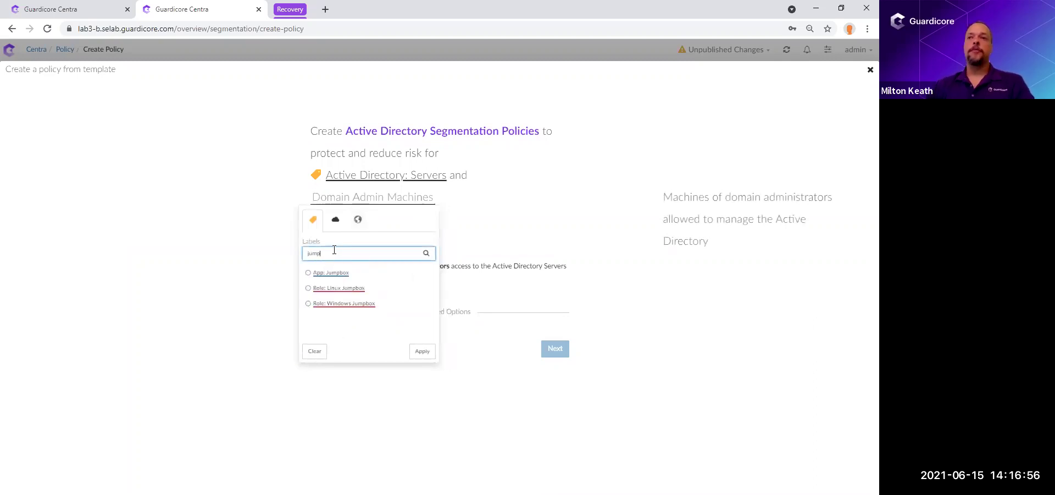
{"action": "left_click", "coordinate": [319, 306]}
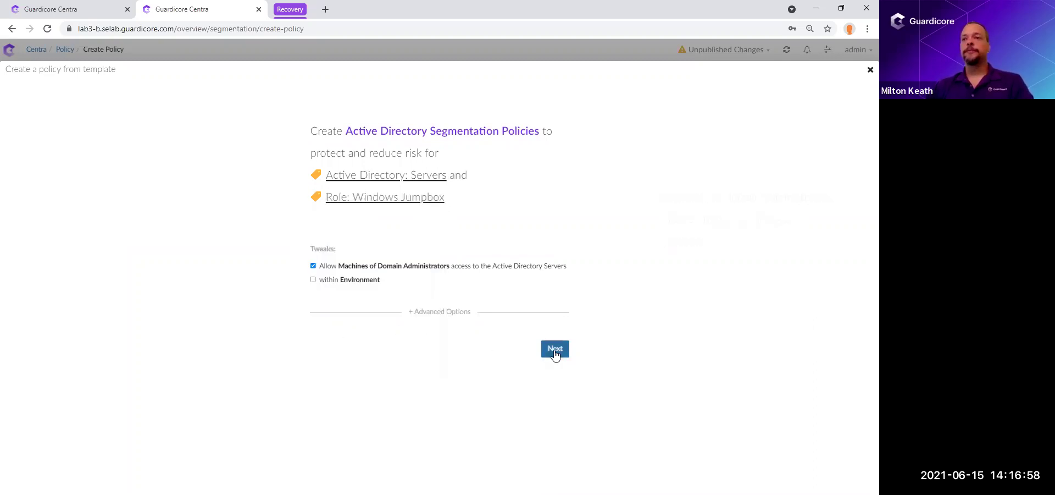
{"action": "left_click", "coordinate": [554, 348]}
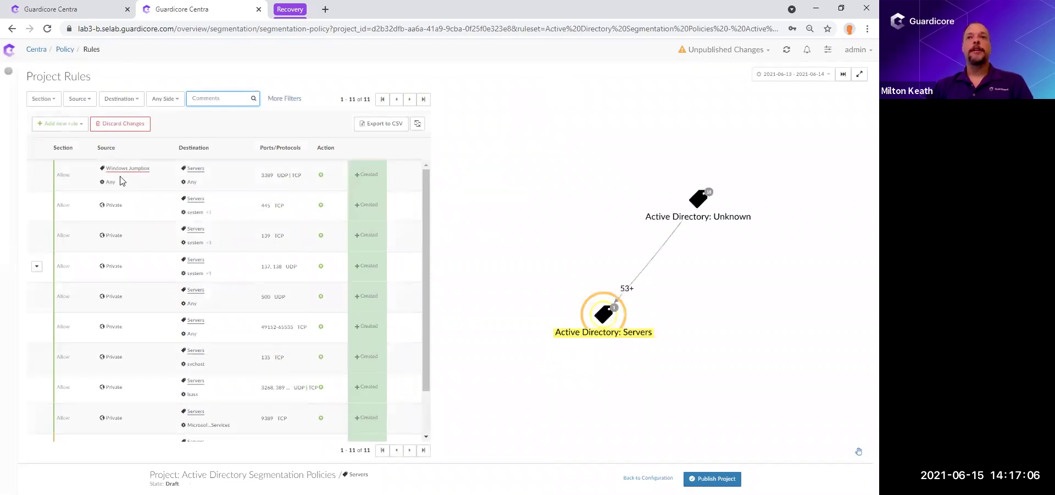
Step: Set the first rule's source to user group Server Managers running c:\windows\system32\mstsc.exe
{"action": "mouse_move", "coordinate": [117, 171]}
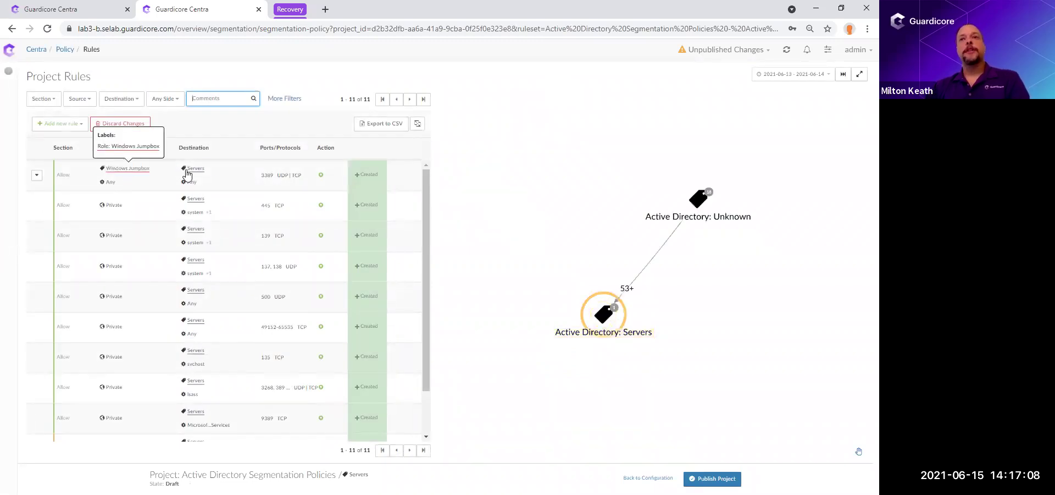
{"action": "mouse_move", "coordinate": [188, 171]}
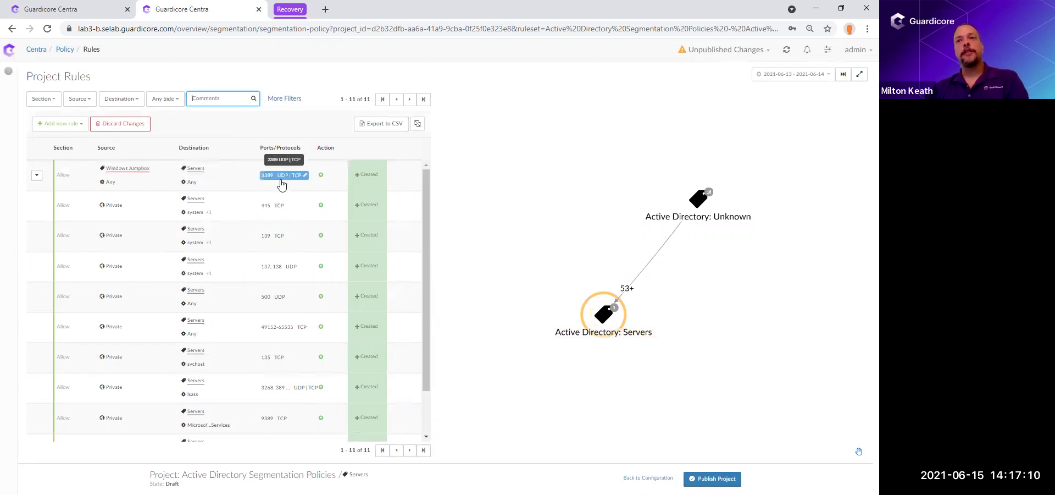
{"action": "left_click", "coordinate": [115, 182]}
{"action": "left_click", "coordinate": [117, 202]}
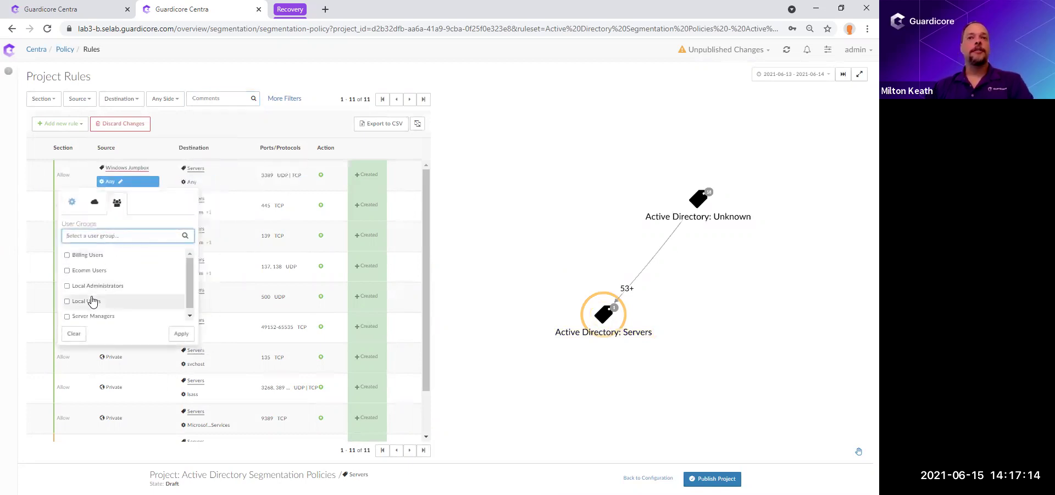
{"action": "left_click", "coordinate": [89, 317]}
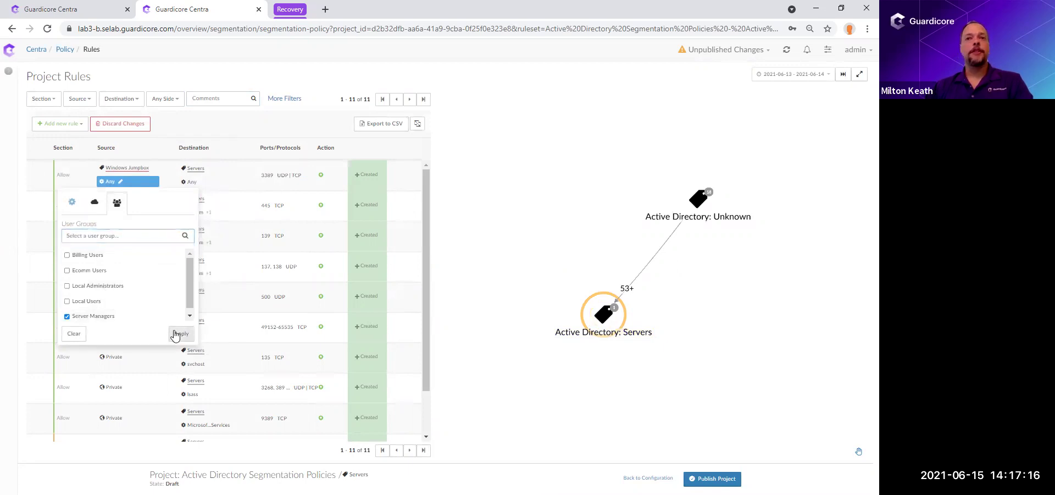
{"action": "left_click", "coordinate": [180, 333]}
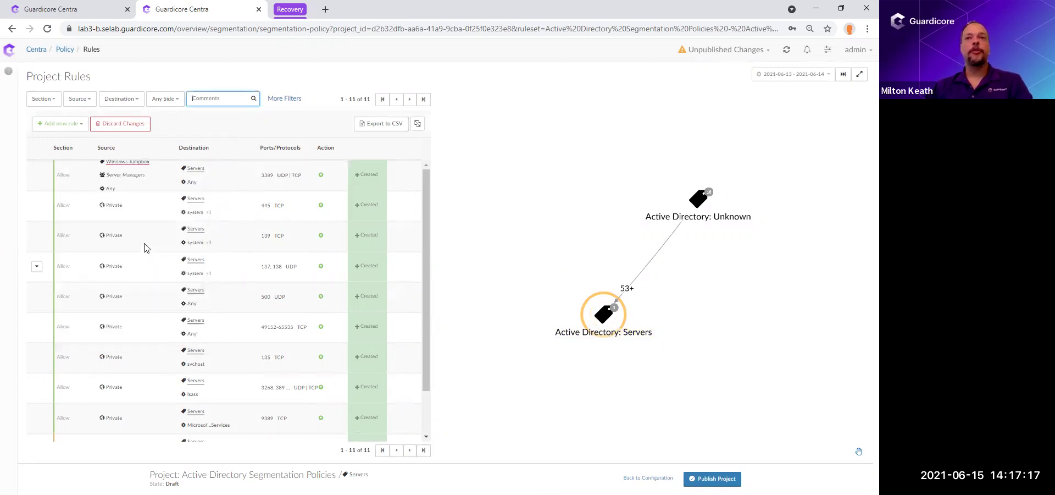
{"action": "left_click", "coordinate": [108, 196]}
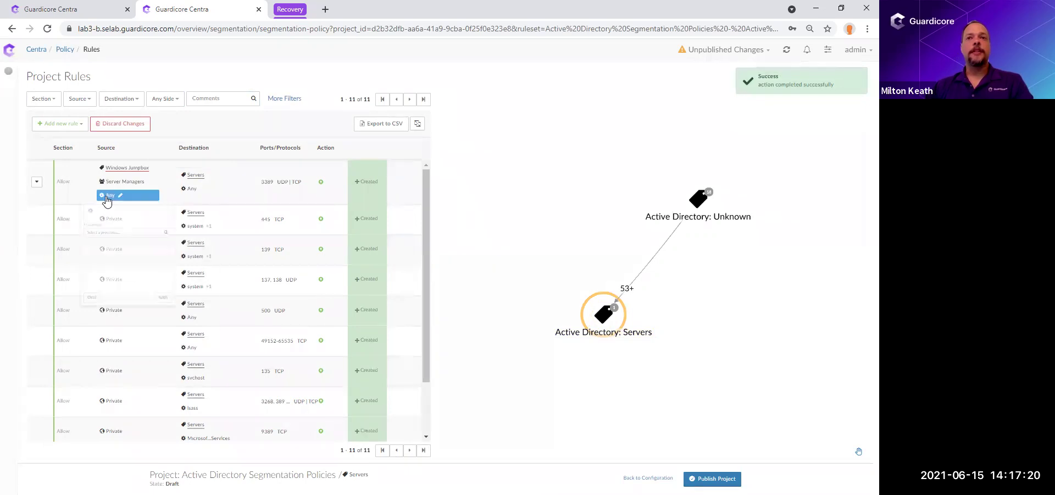
{"action": "type", "text": "c:\\windows"}
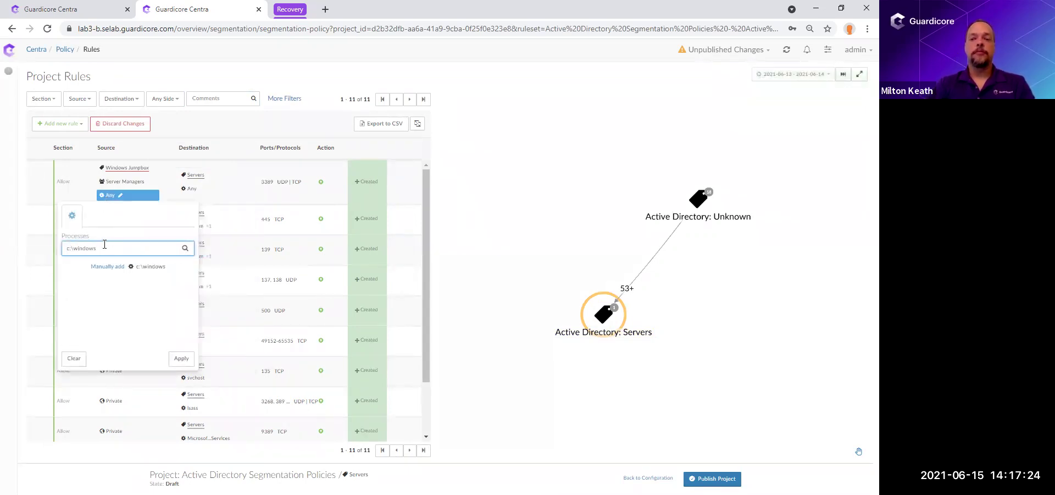
{"action": "type", "text": "\\system"}
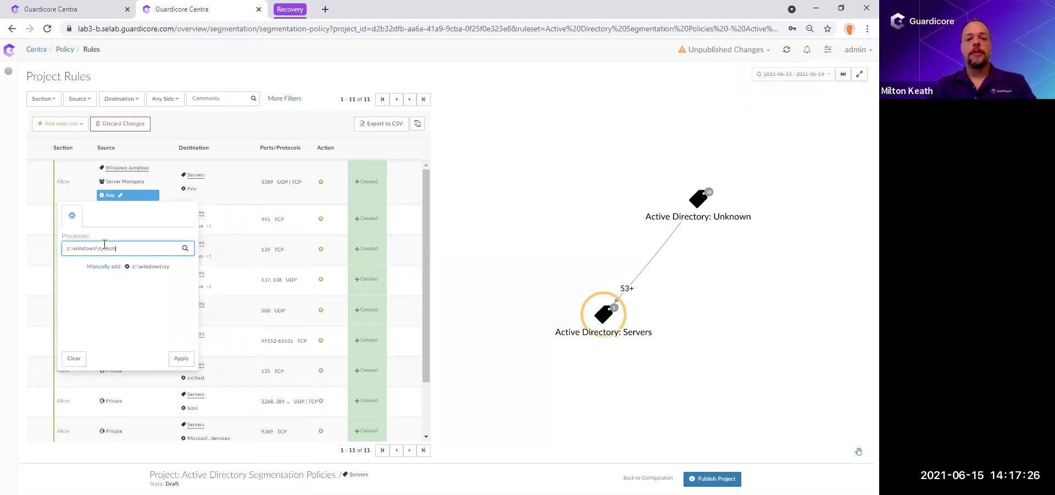
{"action": "type", "text": "32\\mstsc.exe"}
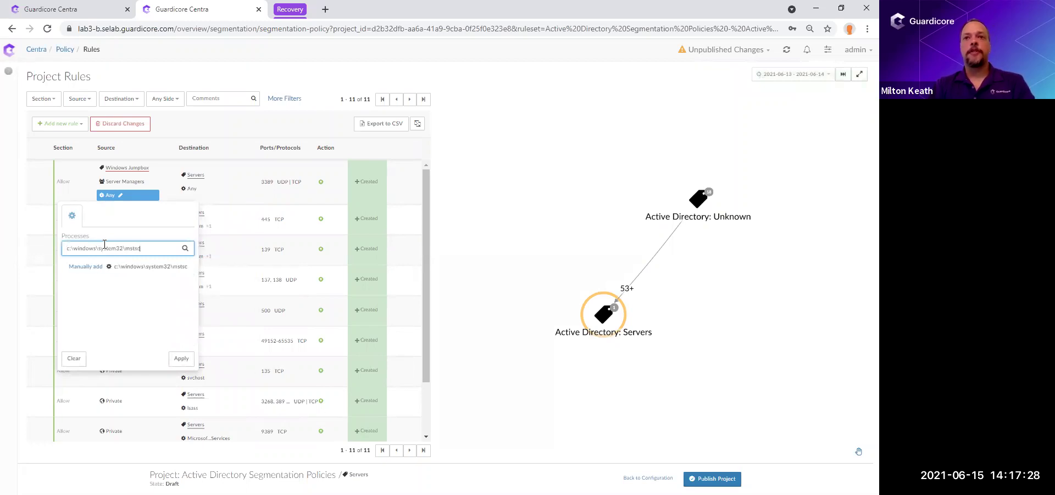
{"action": "left_click", "coordinate": [77, 266]}
{"action": "left_click", "coordinate": [175, 350]}
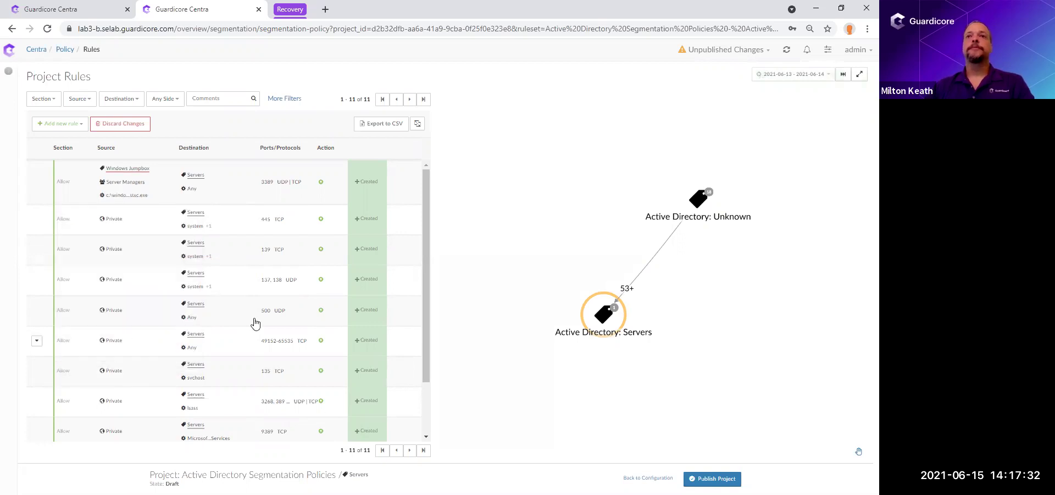
Step: Set the first rule's destination process to svchost.exe, then open an Alert rule's actions
{"action": "left_click", "coordinate": [194, 188]}
{"action": "left_click", "coordinate": [161, 242]}
{"action": "type", "text": "svc"}
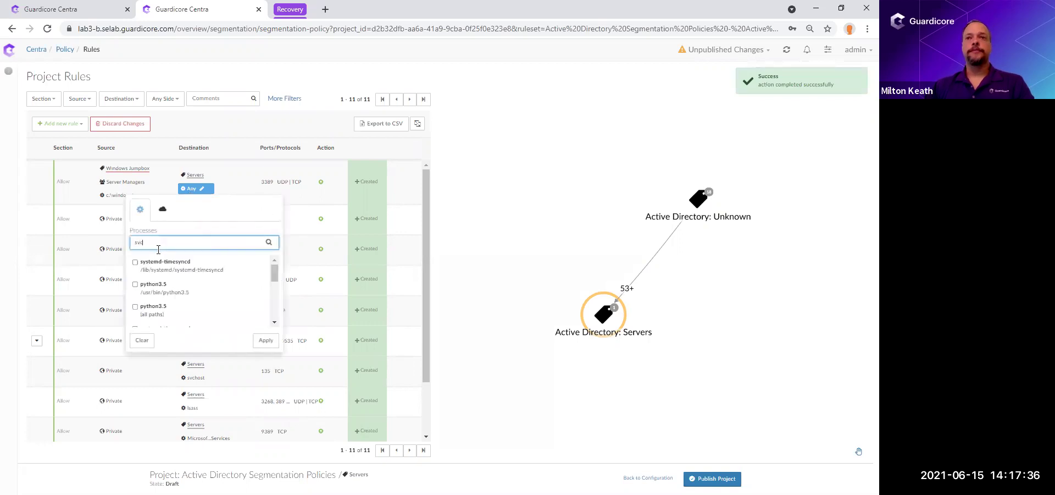
{"action": "left_click", "coordinate": [136, 276]}
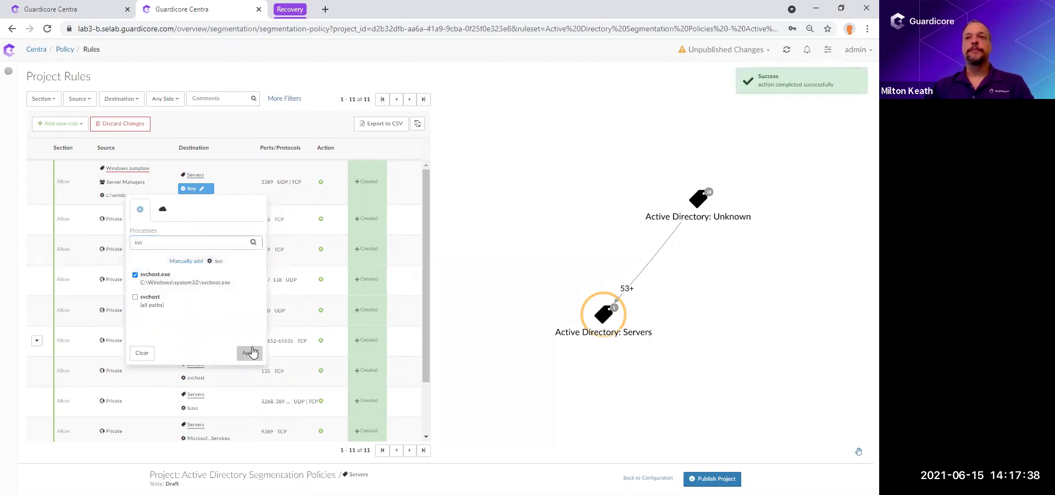
{"action": "left_click", "coordinate": [250, 352]}
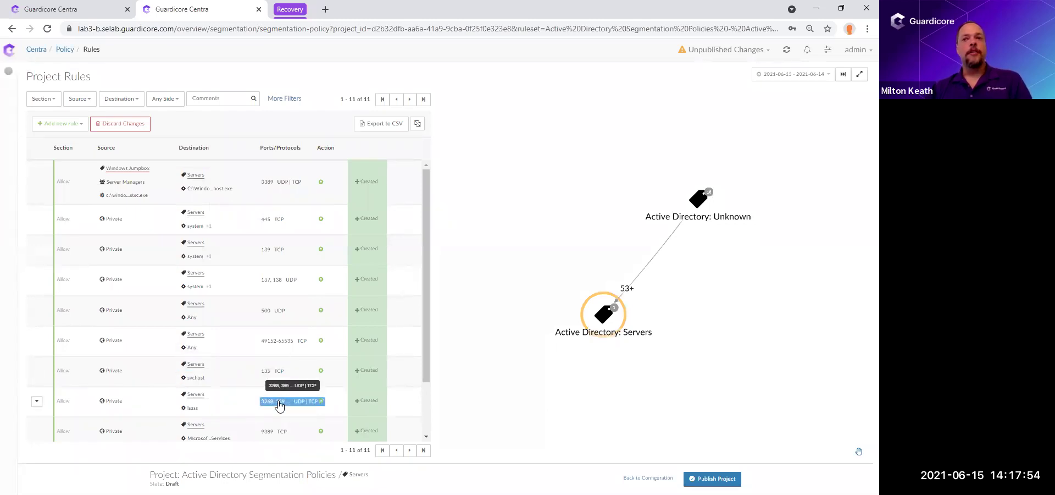
{"action": "scroll", "coordinate": [184, 412], "scroll_direction": "down", "scroll_amount": 2}
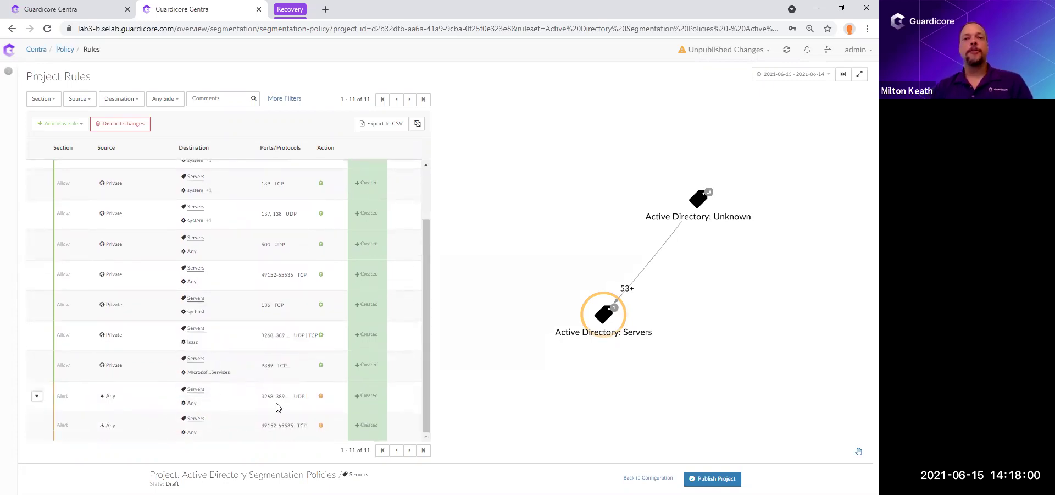
{"action": "left_click", "coordinate": [37, 396]}
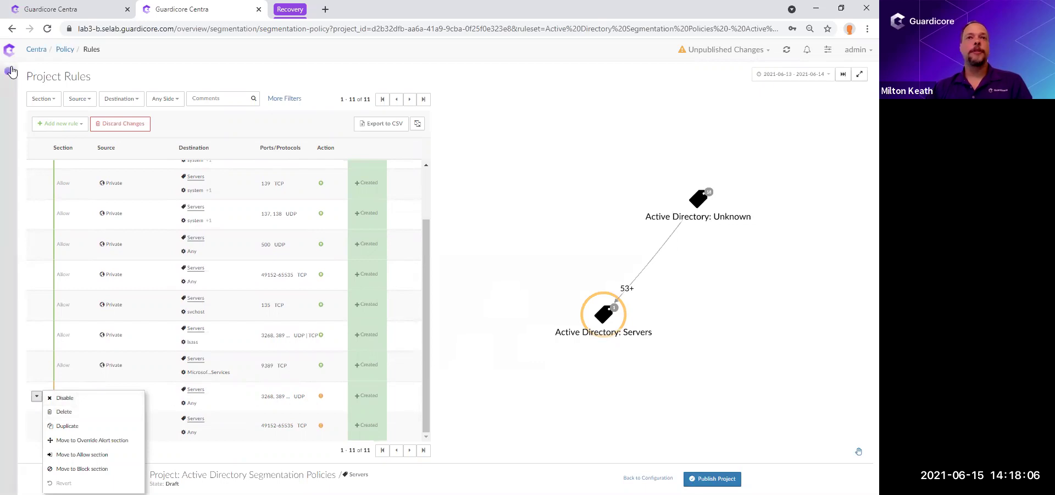
{"action": "mouse_move", "coordinate": [15, 145]}
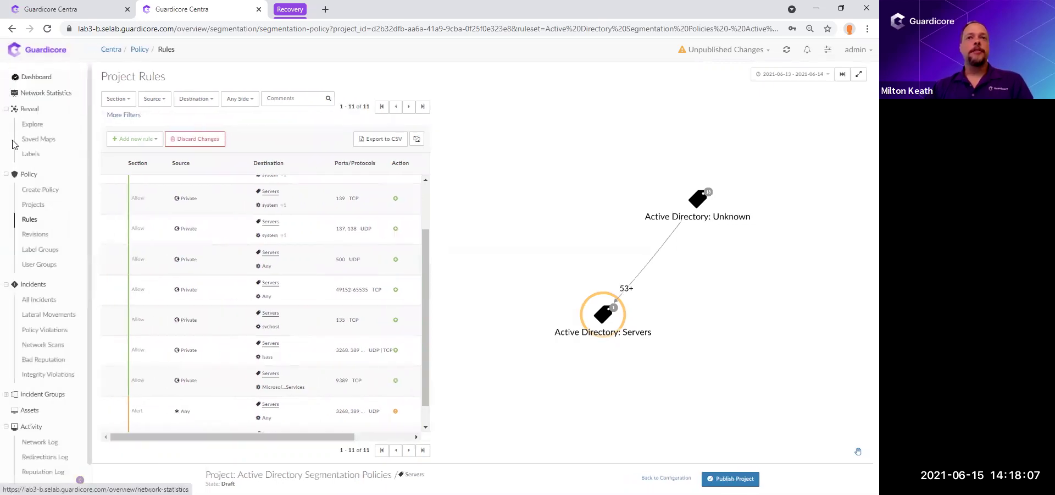
Step: Build an Application Tier-Segmentation template for App: Accounting within Environment: Production, including processes
{"action": "left_click", "coordinate": [40, 191]}
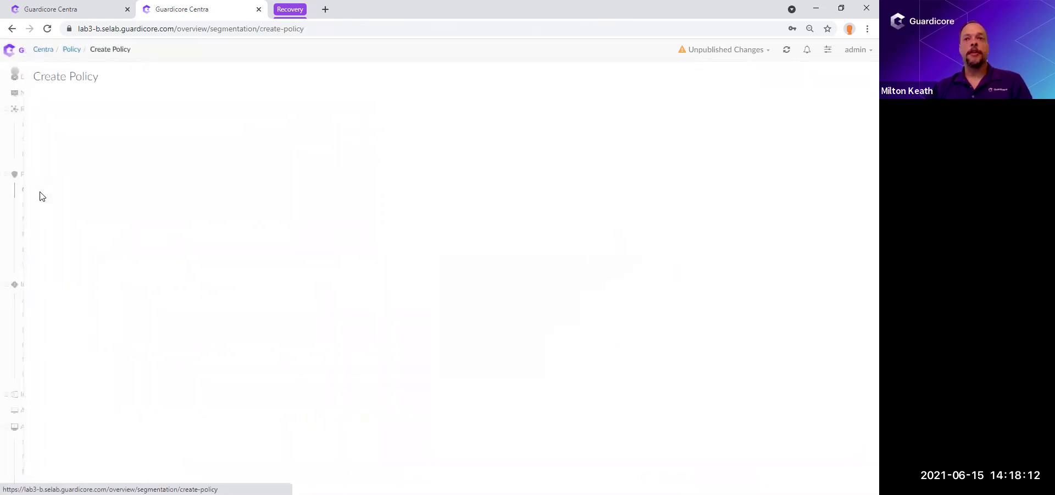
{"action": "left_click", "coordinate": [458, 349]}
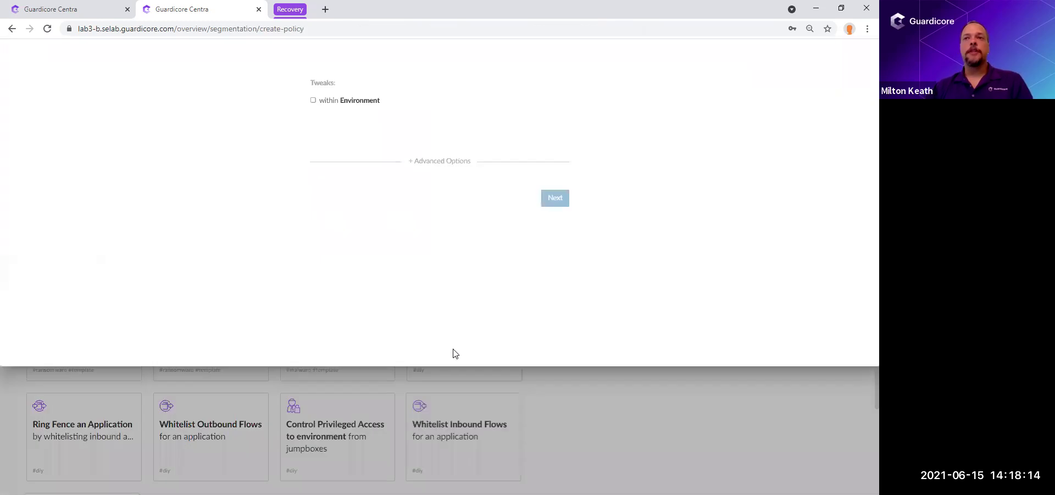
{"action": "left_click", "coordinate": [378, 185]}
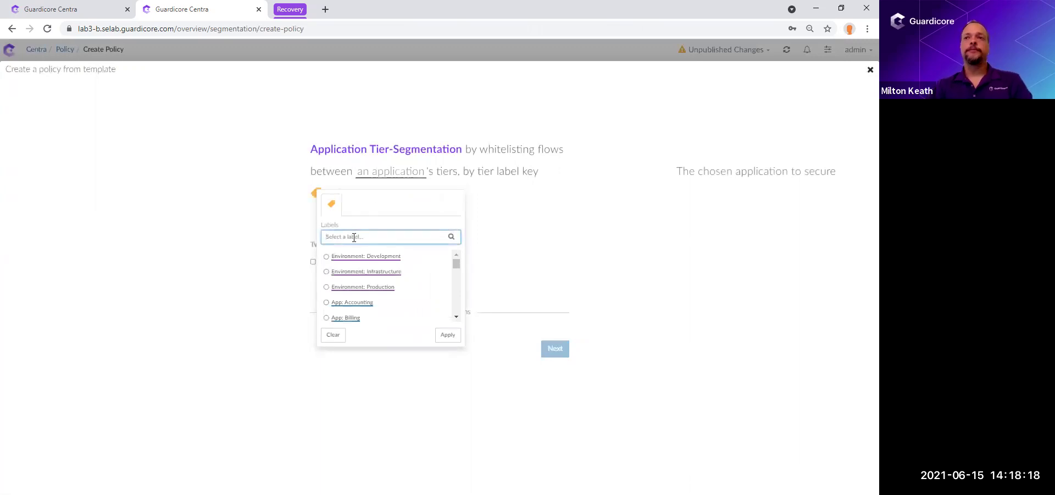
{"action": "type", "text": "acc"}
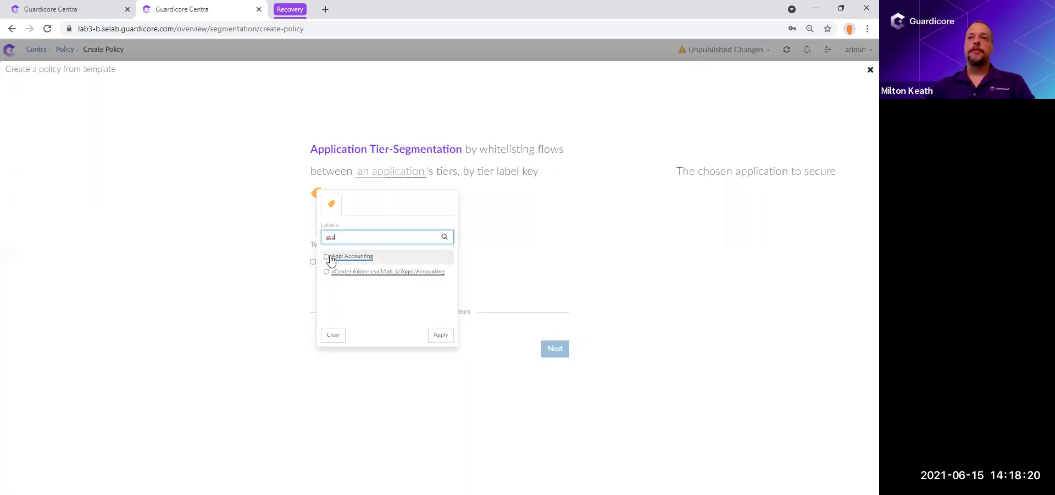
{"action": "left_click", "coordinate": [328, 257]}
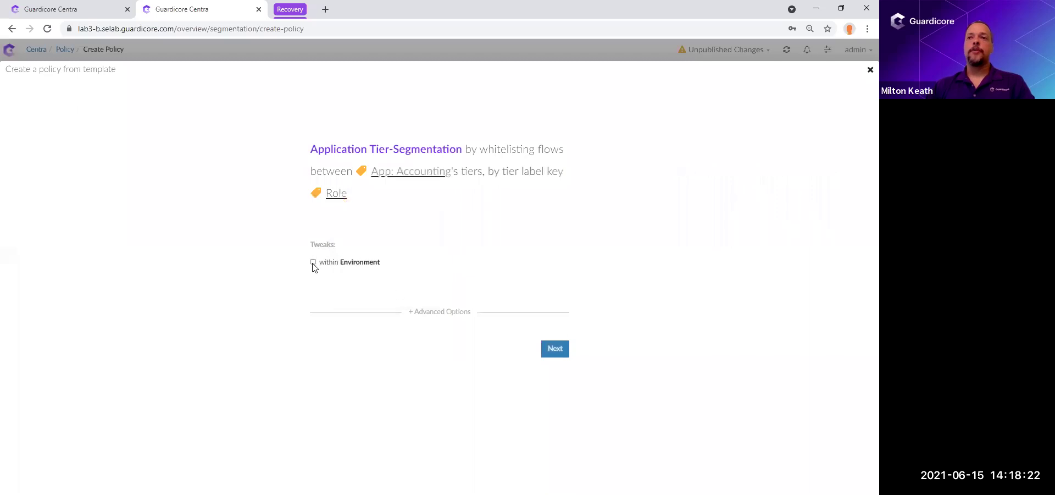
{"action": "left_click", "coordinate": [313, 263]}
{"action": "left_click", "coordinate": [410, 196]}
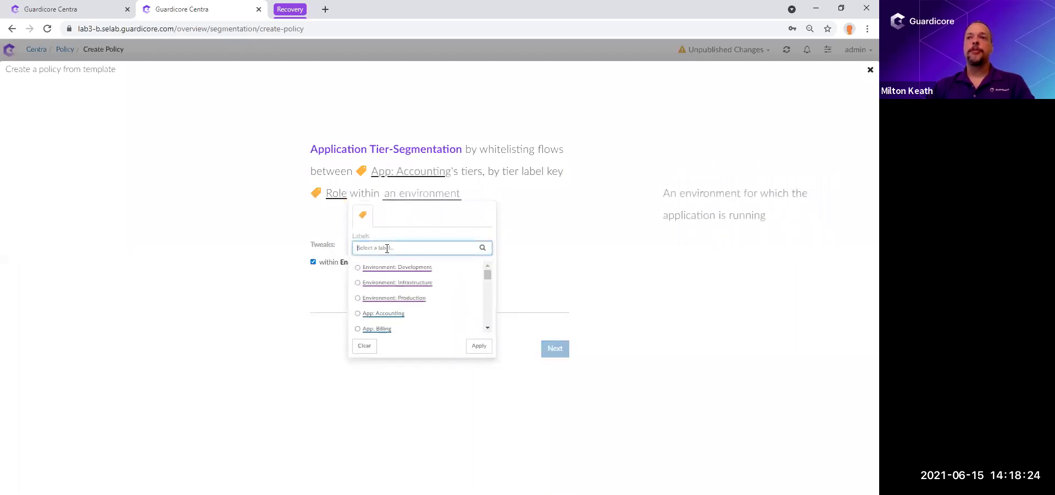
{"action": "left_click", "coordinate": [358, 298]}
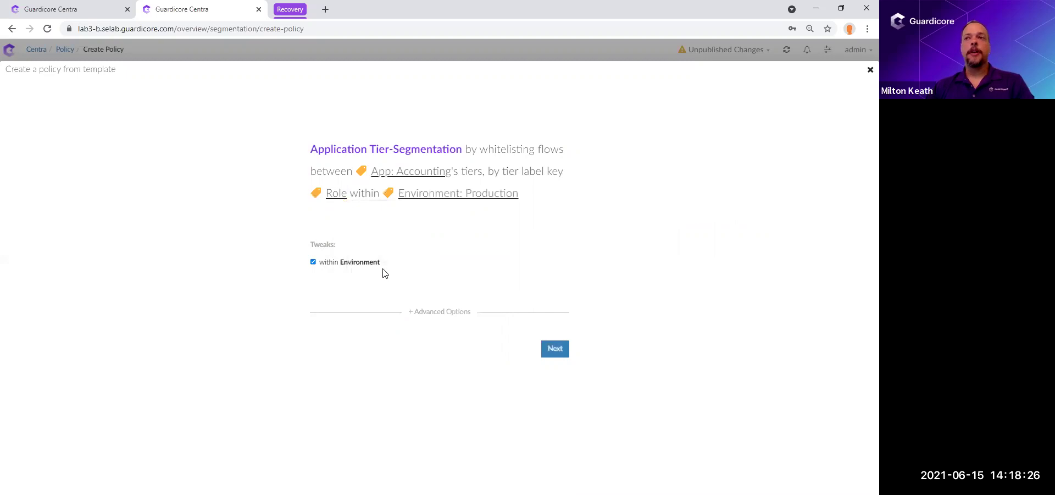
{"action": "left_click", "coordinate": [417, 312]}
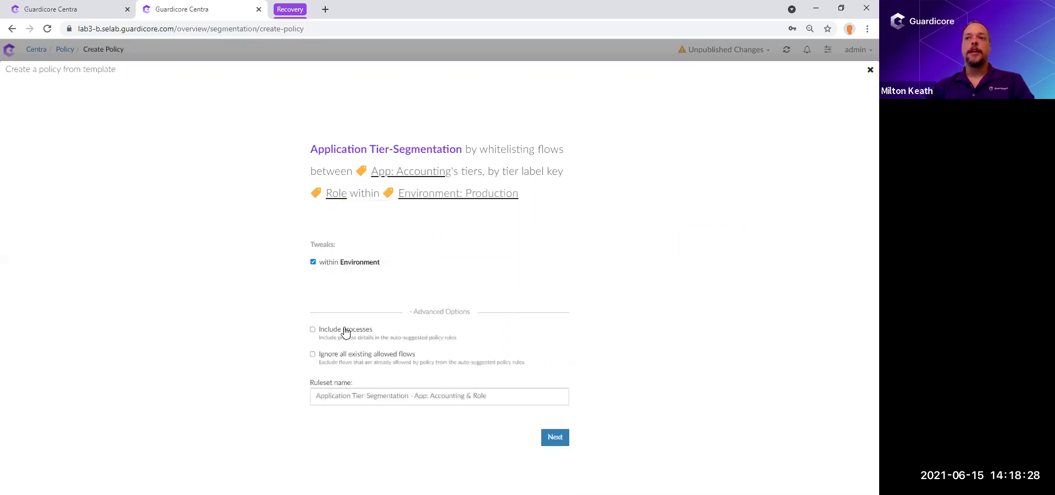
{"action": "left_click", "coordinate": [313, 329]}
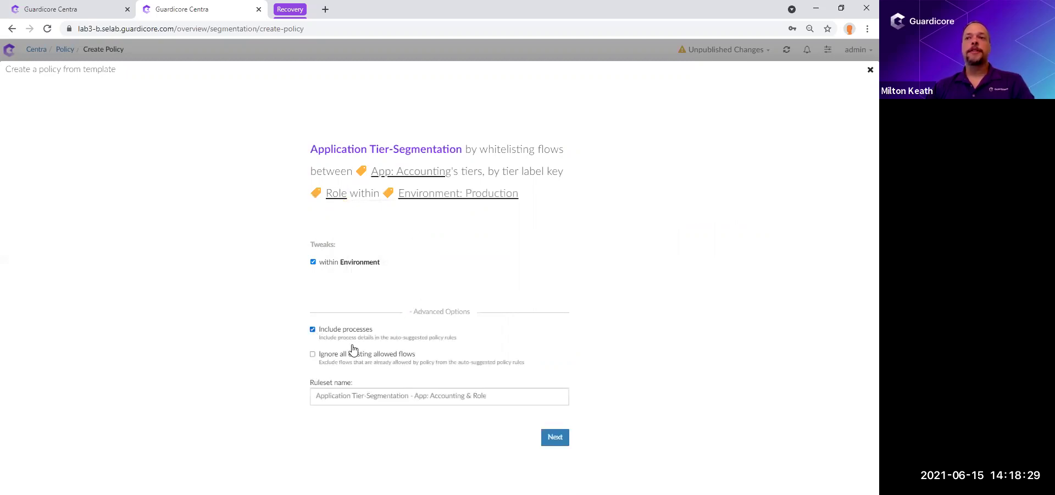
{"action": "left_click", "coordinate": [560, 442]}
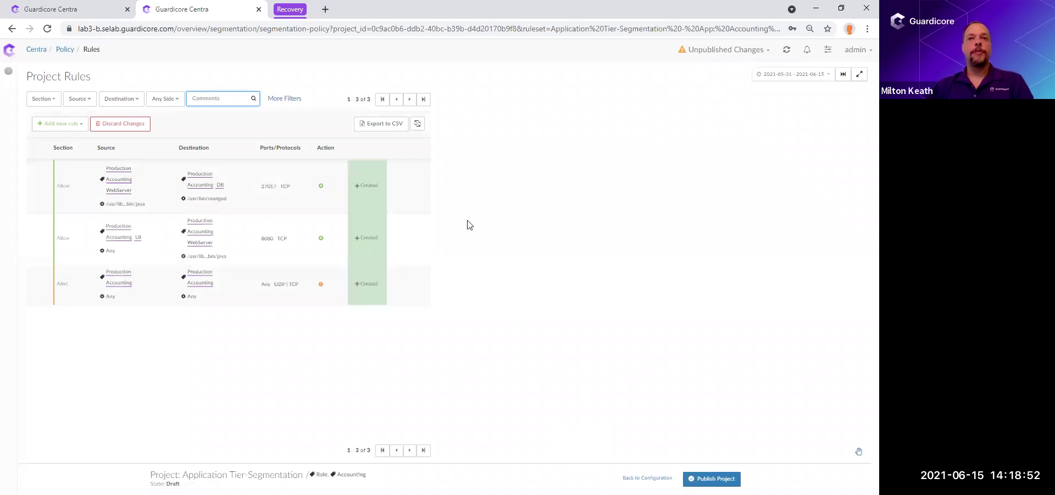
{"action": "left_click", "coordinate": [117, 172]}
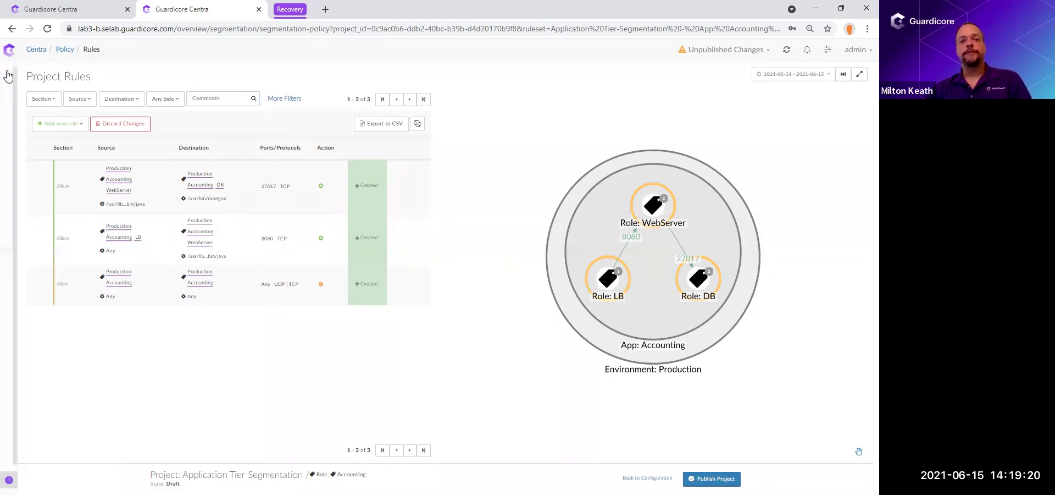
Step: Expand the navigation sidebar and go to Policy > Create Policy
{"action": "left_click", "coordinate": [8, 75]}
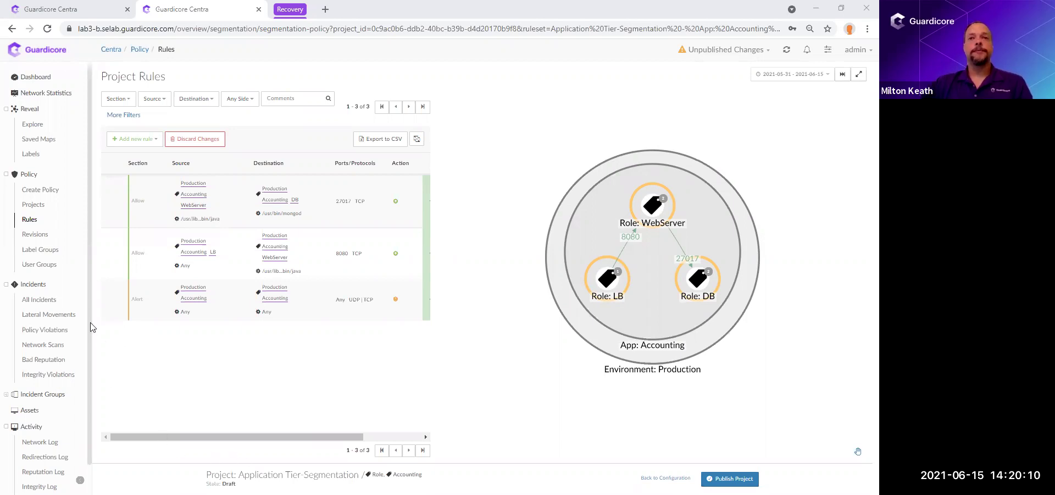
{"action": "left_click", "coordinate": [48, 190]}
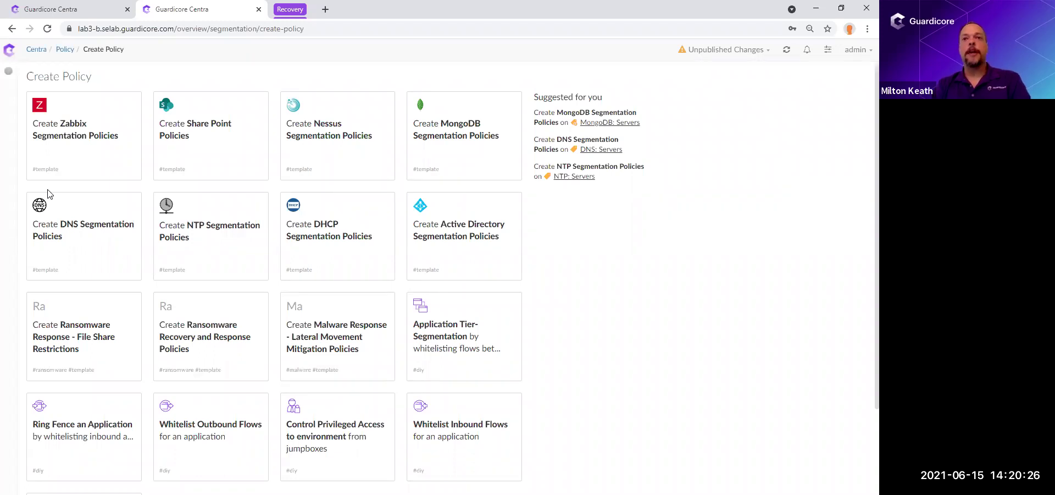
{"action": "left_click", "coordinate": [109, 345]}
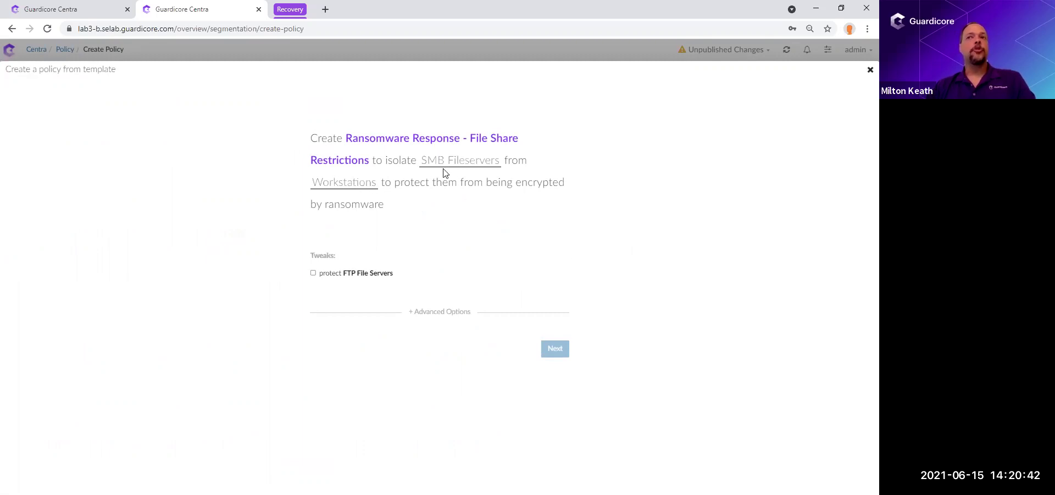
{"action": "left_click", "coordinate": [869, 70]}
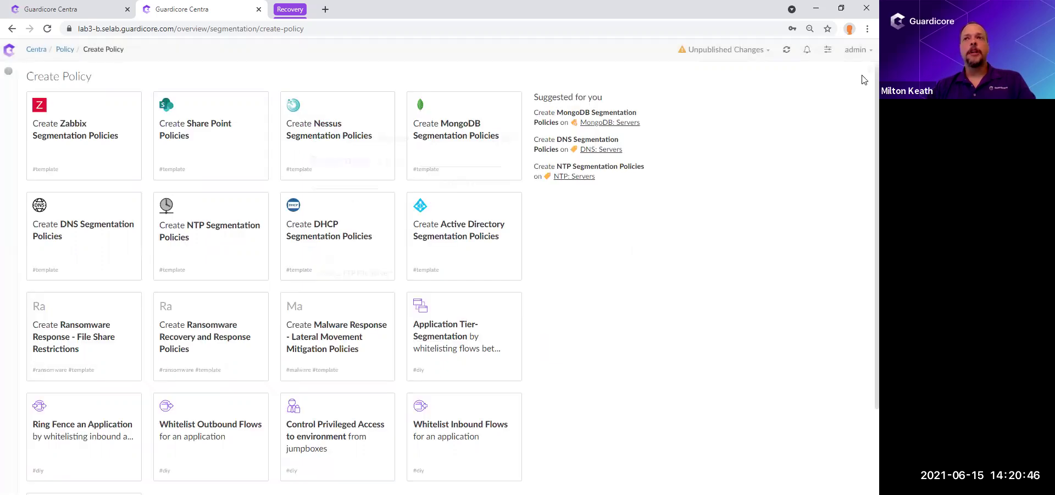
{"action": "left_click", "coordinate": [353, 331]}
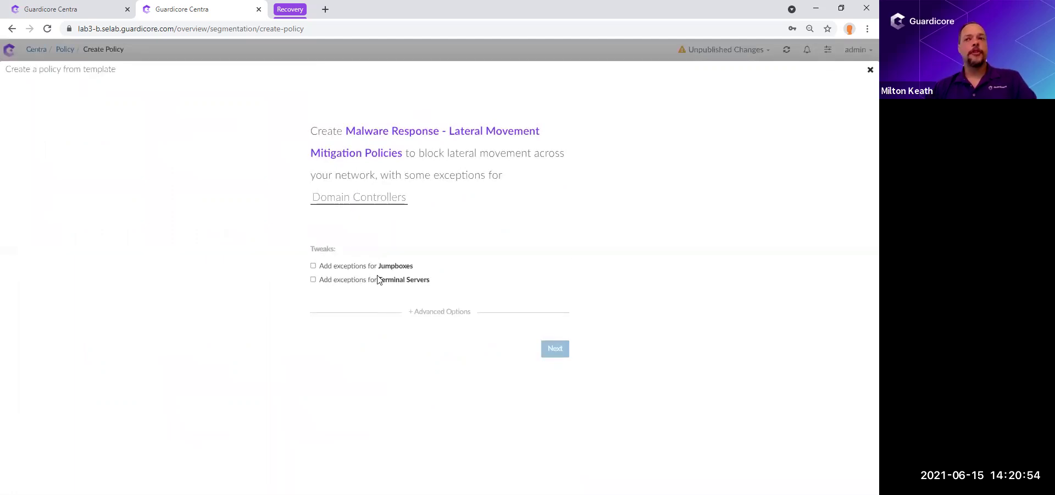
{"action": "left_click", "coordinate": [868, 71]}
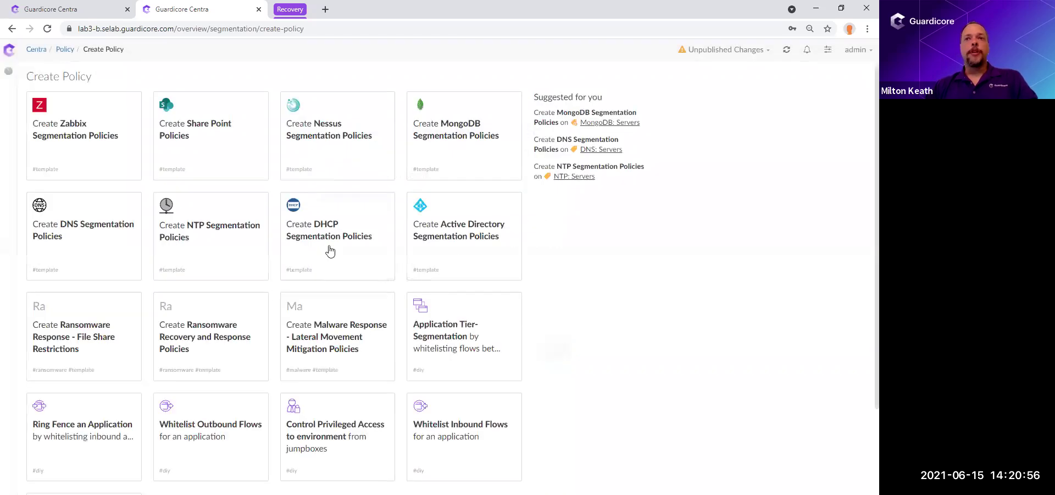
{"action": "left_click", "coordinate": [211, 332]}
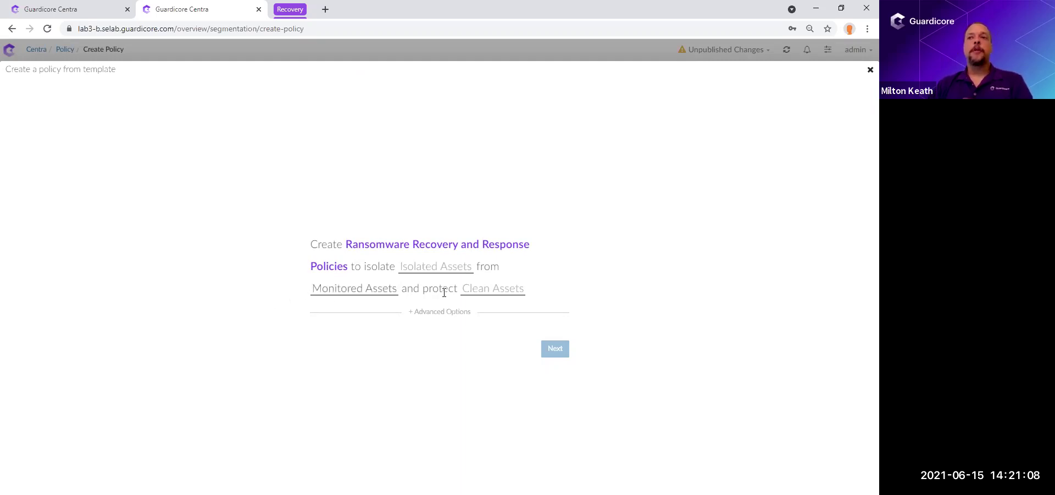
{"action": "left_click_drag", "start_coordinate": [527, 295], "coordinate": [311, 291]}
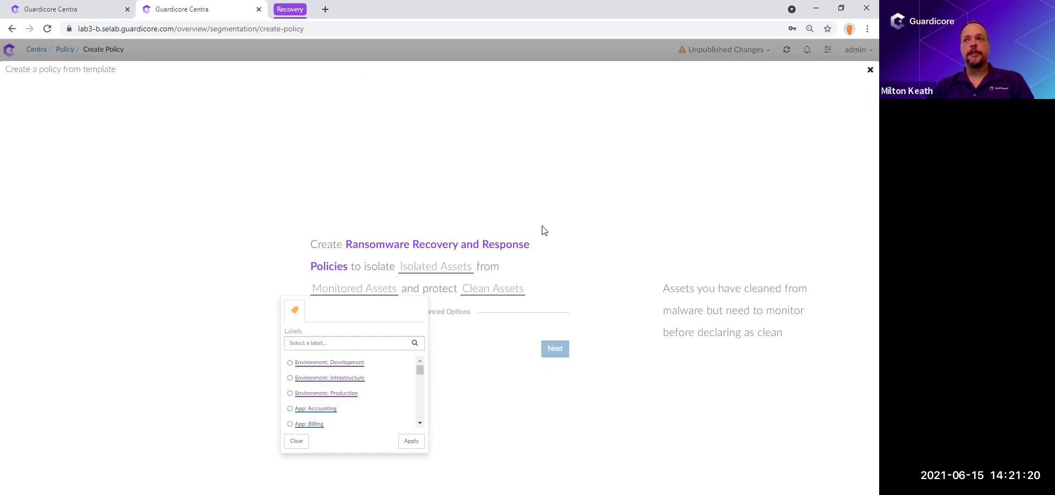
{"action": "left_click", "coordinate": [870, 70]}
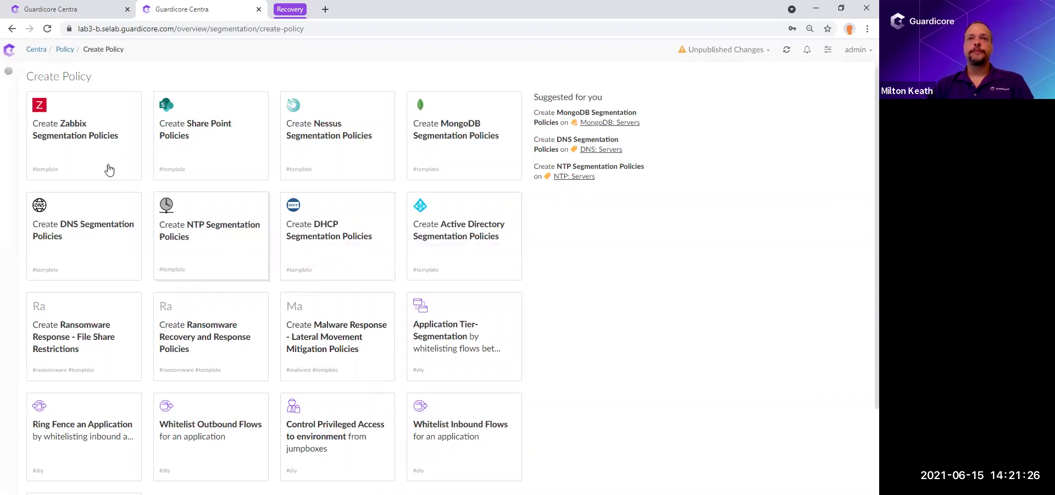
Step: Switch to the Recovery group's Insight tab showing the SolarWinds Orion DLL hash query
{"action": "left_click", "coordinate": [282, 10]}
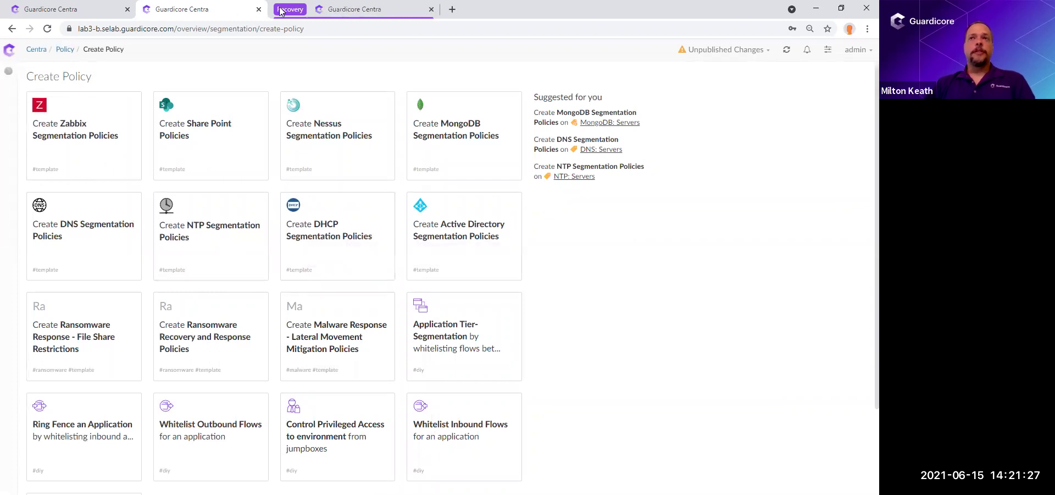
{"action": "left_click", "coordinate": [340, 9]}
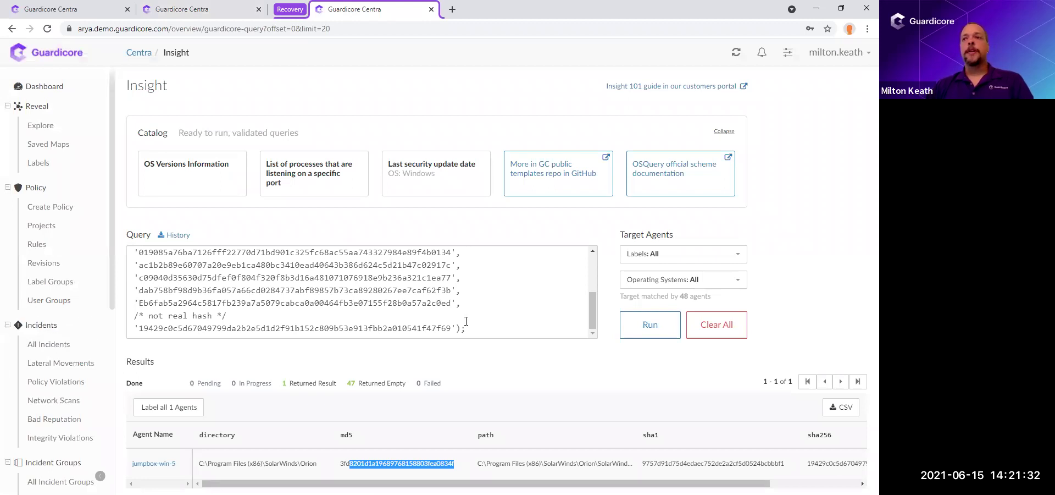
{"action": "scroll", "coordinate": [470, 322], "scroll_direction": "up", "scroll_amount": 5}
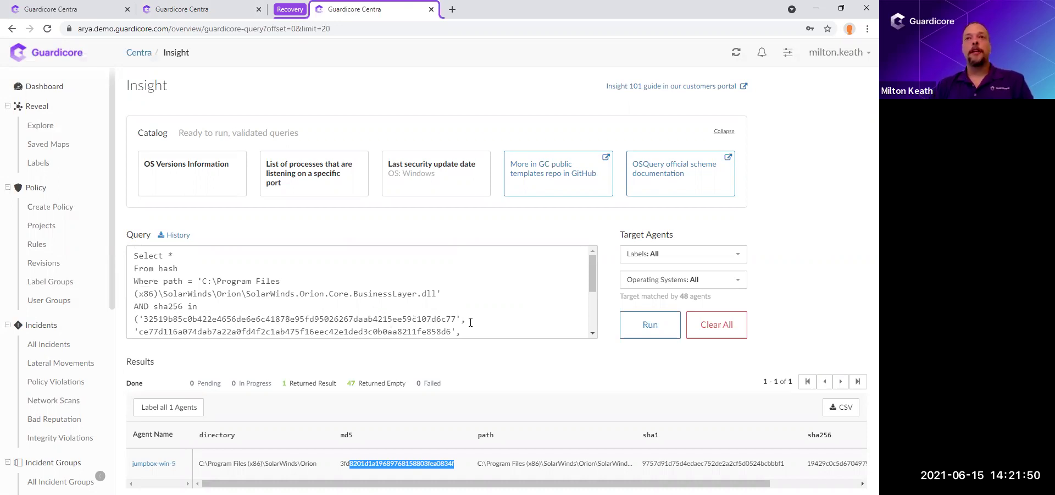
Step: Filter the policy rules to the FQDN RULES ruleset, then return to the Insight query tab
{"action": "left_click", "coordinate": [53, 10]}
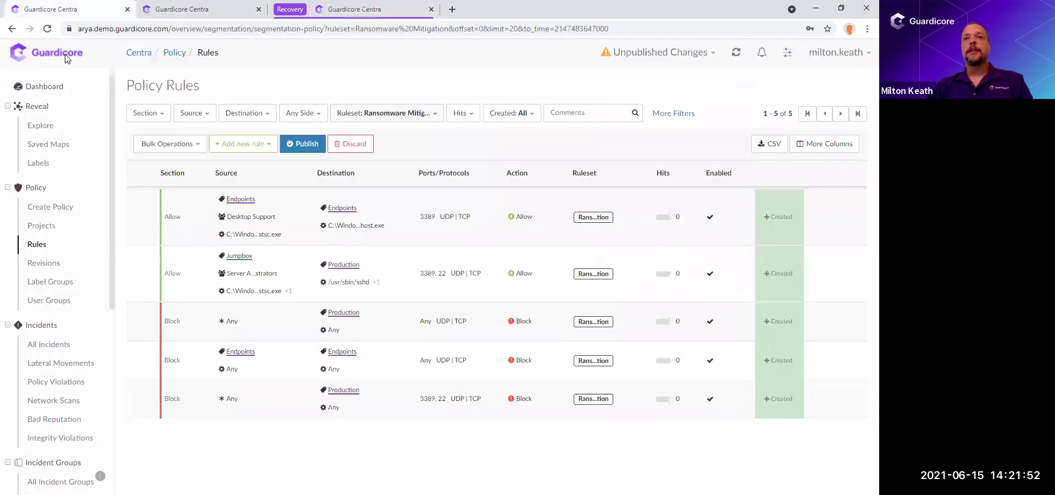
{"action": "left_click", "coordinate": [35, 244]}
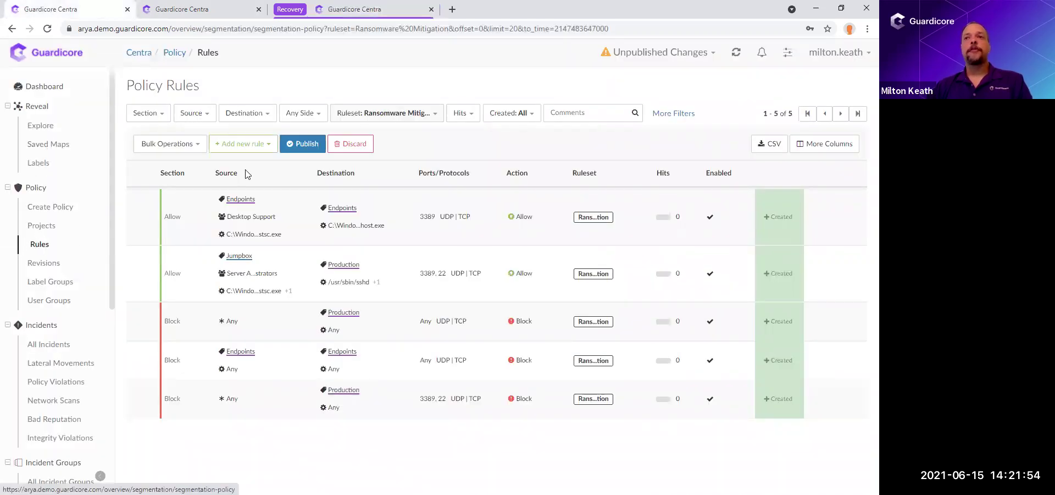
{"action": "left_click", "coordinate": [377, 113]}
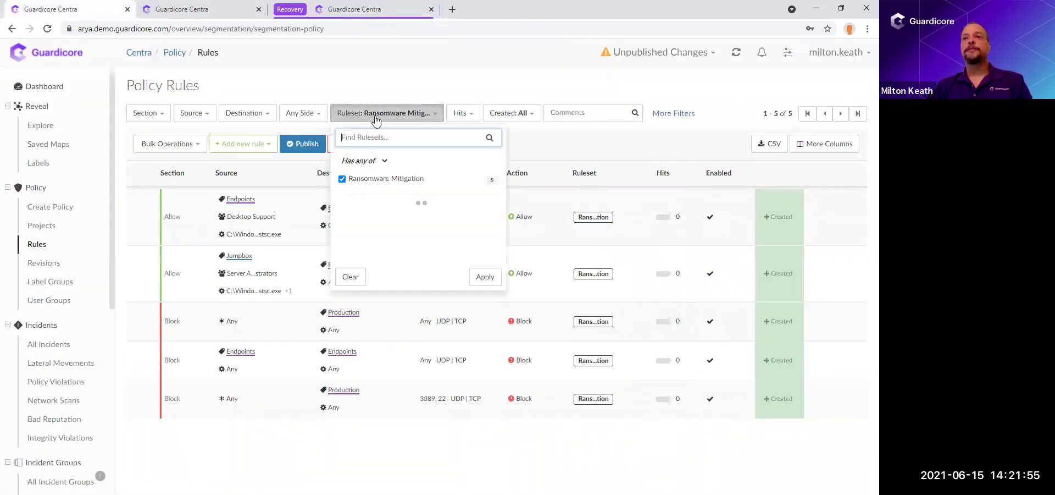
{"action": "left_click", "coordinate": [342, 179]}
{"action": "left_click", "coordinate": [369, 137]}
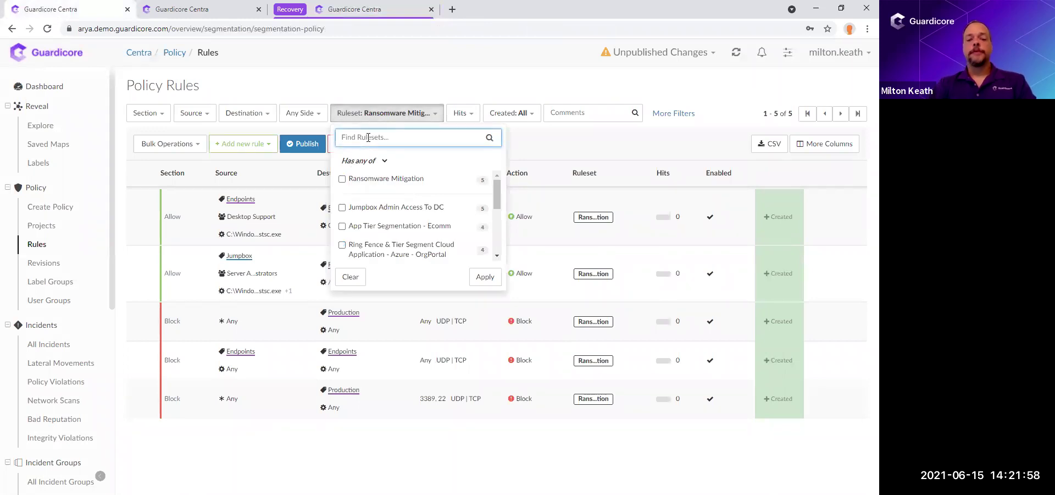
{"action": "type", "text": "r"}
{"action": "type", "text": "q"}
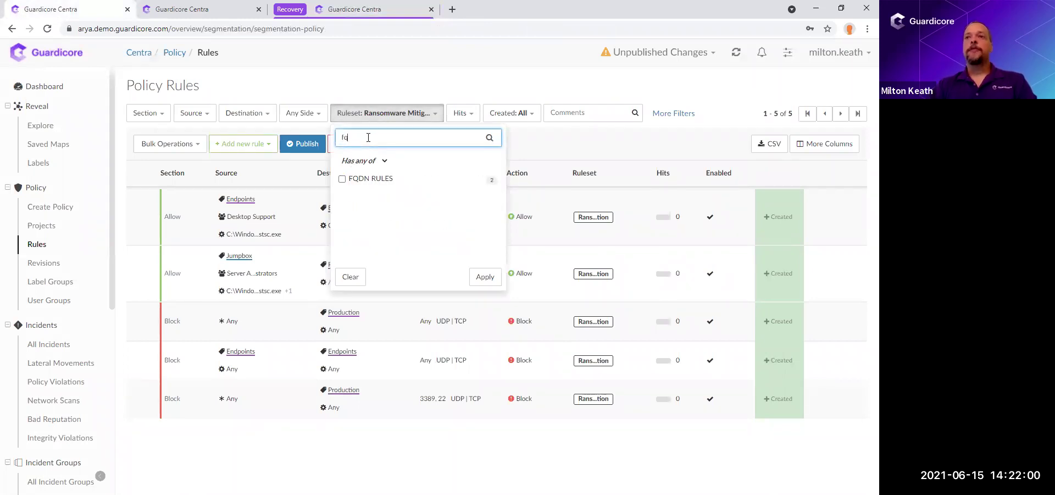
{"action": "left_click", "coordinate": [343, 179]}
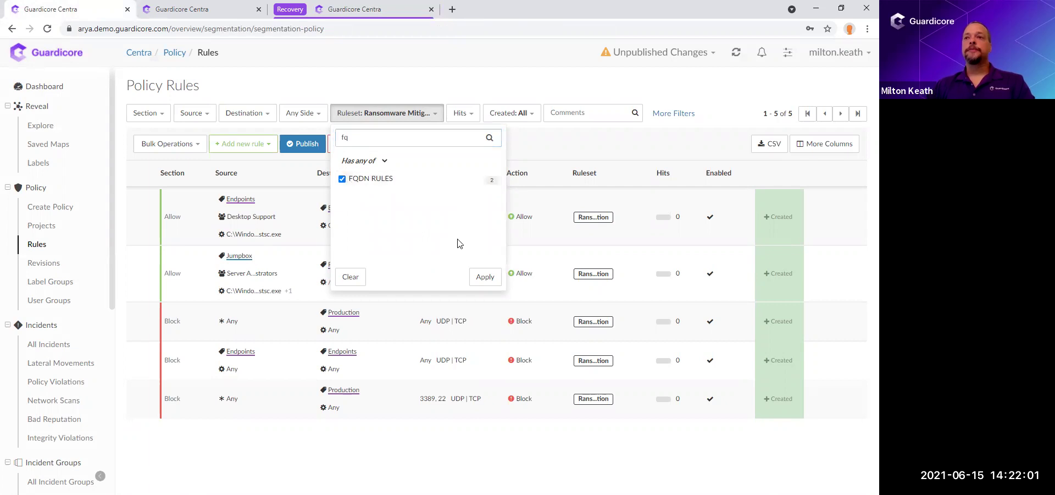
{"action": "left_click", "coordinate": [485, 276]}
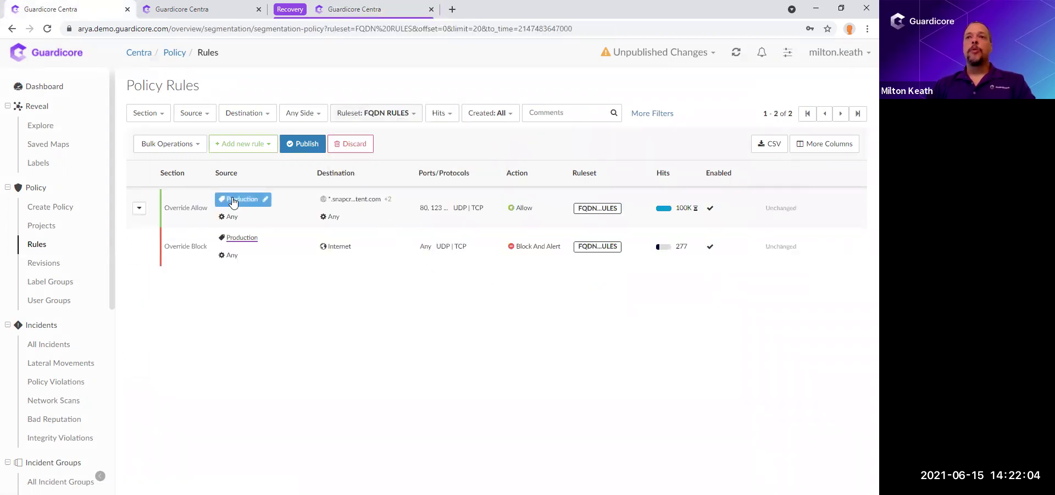
{"action": "mouse_move", "coordinate": [370, 205]}
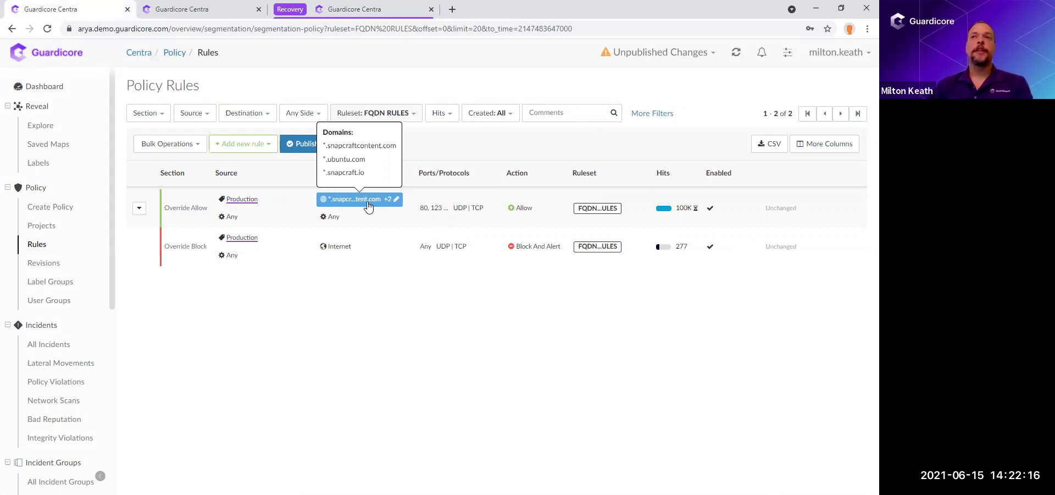
{"action": "left_click", "coordinate": [364, 10]}
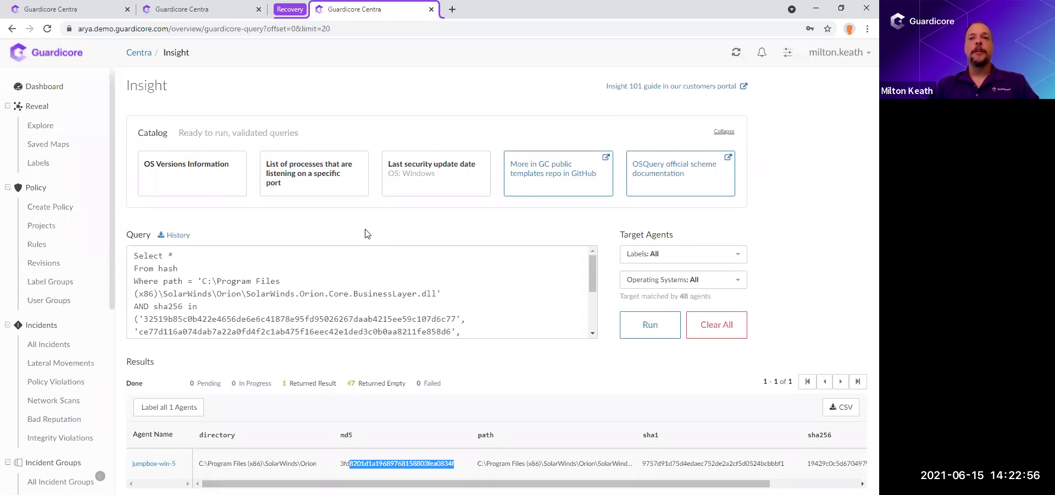
{"action": "scroll", "coordinate": [362, 258], "scroll_direction": "down", "scroll_amount": 1}
{"action": "scroll", "coordinate": [362, 258], "scroll_direction": "down", "scroll_amount": 3}
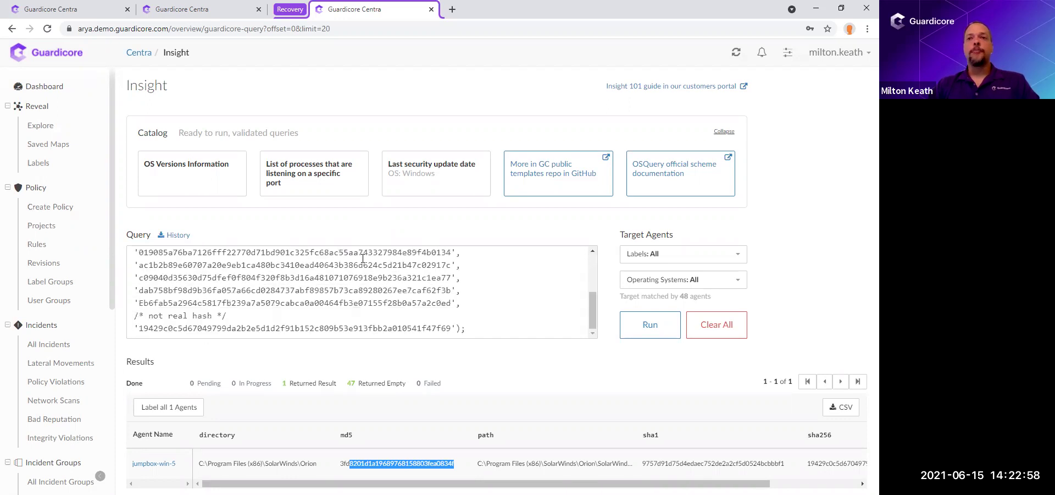
{"action": "scroll", "coordinate": [330, 269], "scroll_direction": "up", "scroll_amount": 4}
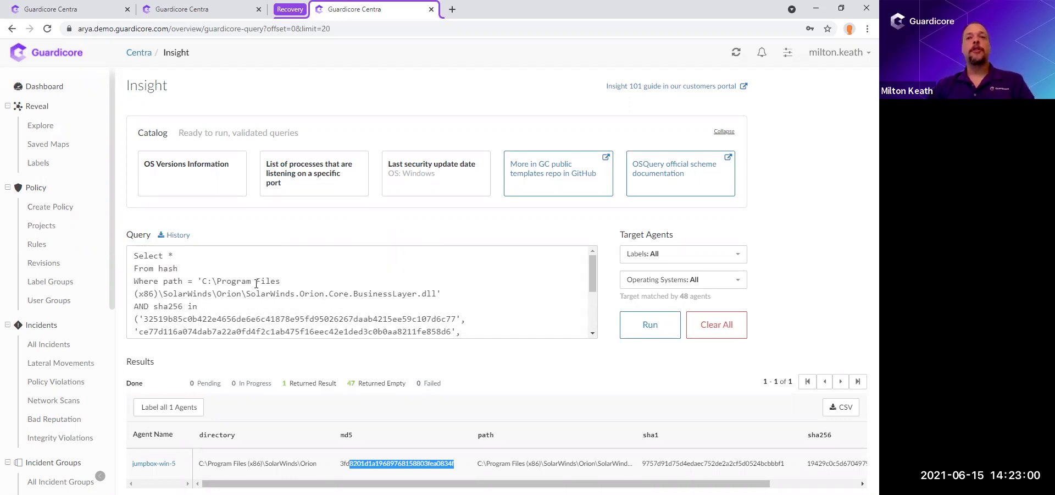
{"action": "scroll", "coordinate": [256, 283], "scroll_direction": "down", "scroll_amount": 5}
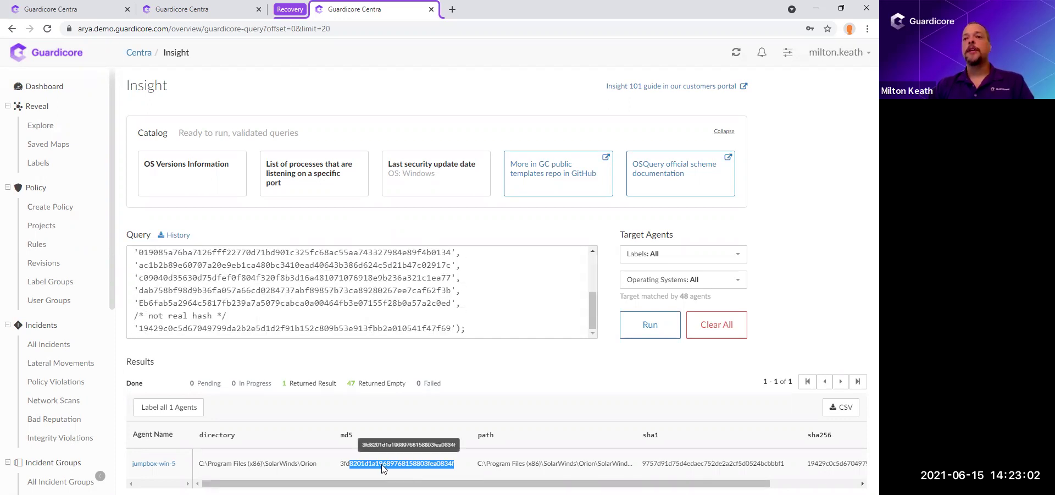